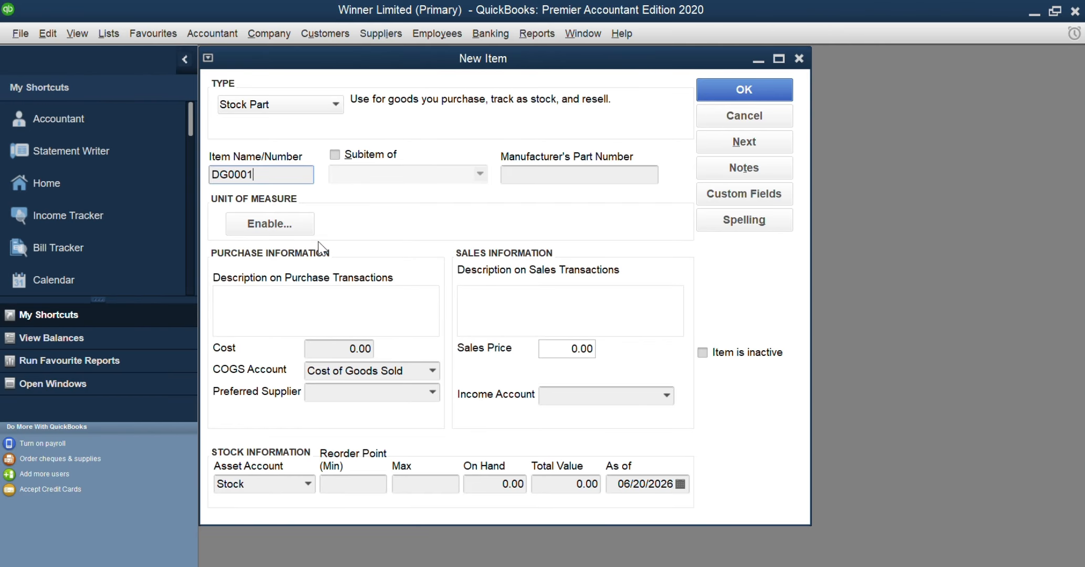
# Enter "Goods Purchased" as the purchase transaction description of stock item DG0001
pyautogui.click(273, 298)
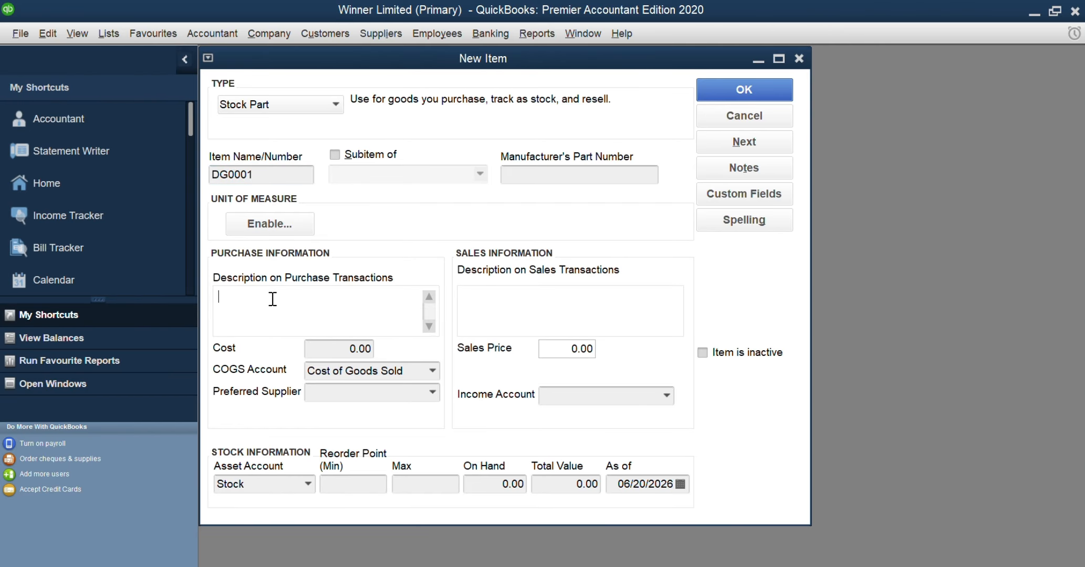
pyautogui.write('Goods Purchased')
# Set the item's sales transaction description to "Goods Sold"
pyautogui.click(470, 299)
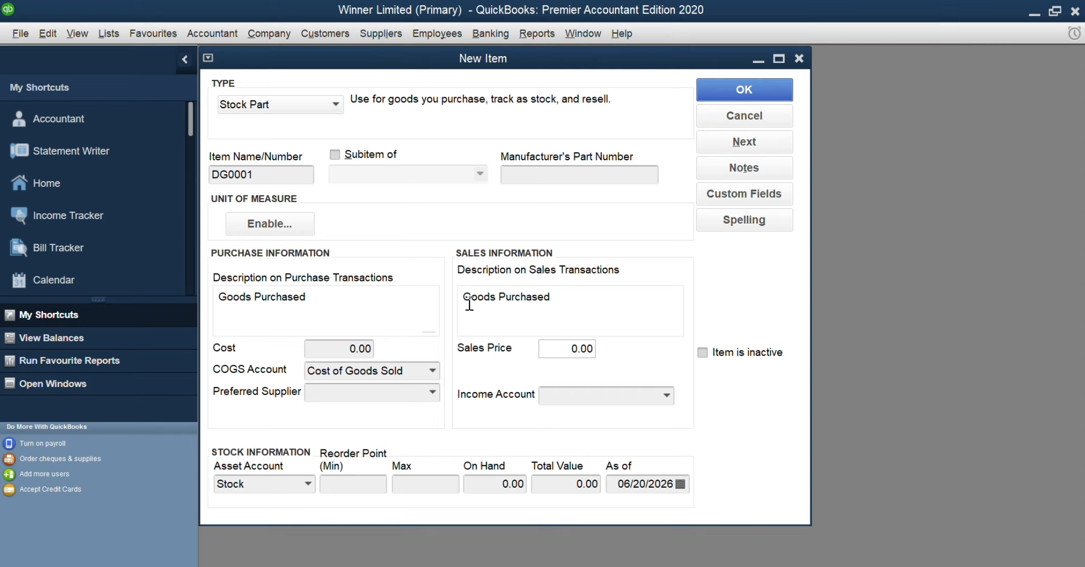
pyautogui.click(557, 298)
pyautogui.press('BackSpace')
pyautogui.press('BackSpace')
pyautogui.press('BackSpace')
pyautogui.press('BackSpace')
pyautogui.press('BackSpace')
pyautogui.press('BackSpace')
pyautogui.press('BackSpace')
pyautogui.press('BackSpace')
pyautogui.press('BackSpace')
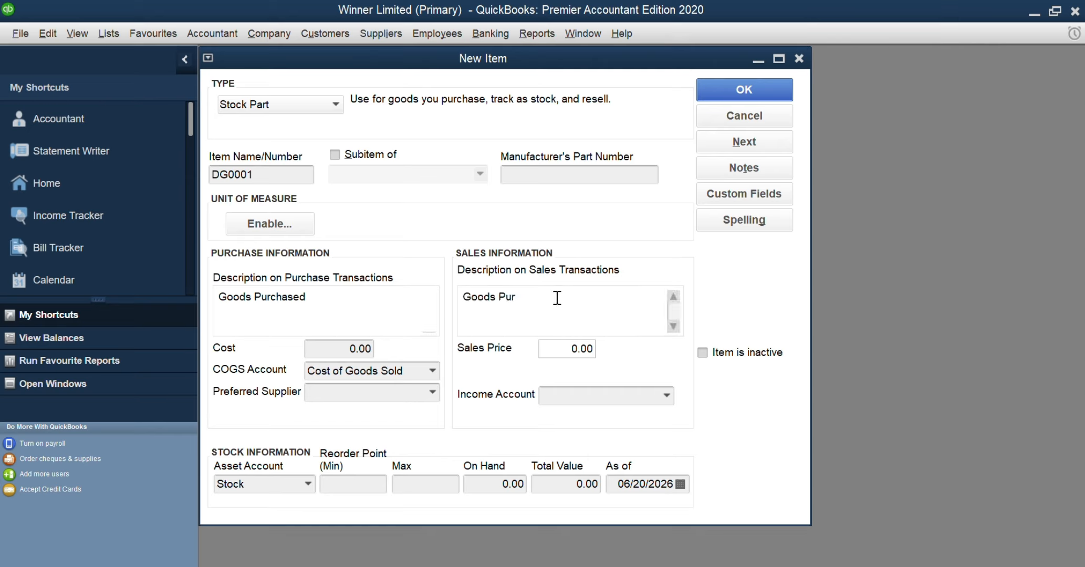
pyautogui.write('sOLD')
pyautogui.press('BackSpace')
pyautogui.press('BackSpace')
pyautogui.press('BackSpace')
pyautogui.press('BackSpace')
pyautogui.write('Sold')
# Set the item's cost to 500 and choose the first listed supplier as its preferred supplier
pyautogui.moveTo(344, 347); pyautogui.dragTo(387, 352)
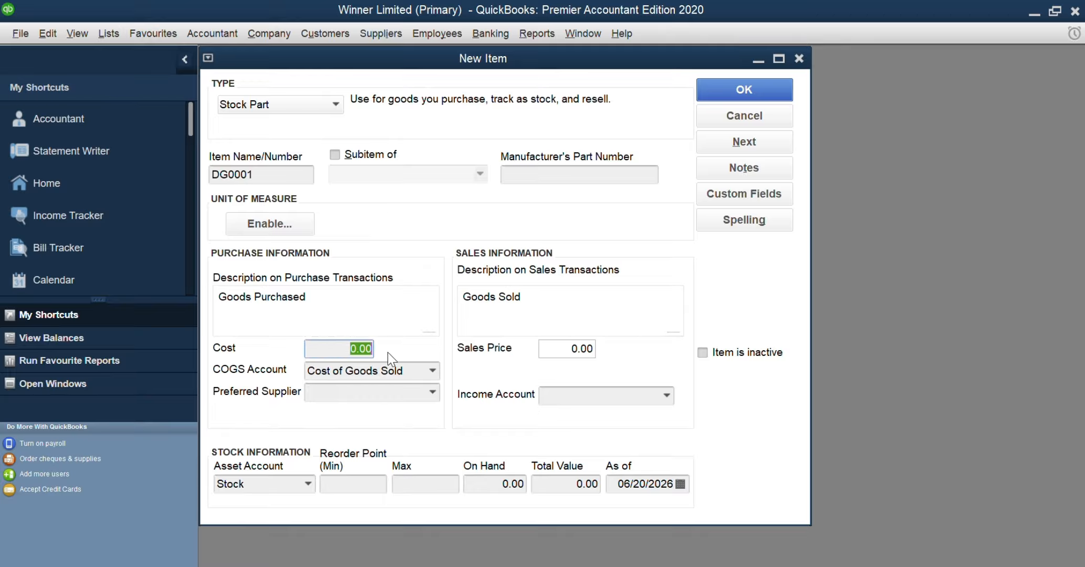
pyautogui.write('500')
pyautogui.press('Tab')
pyautogui.click(430, 393)
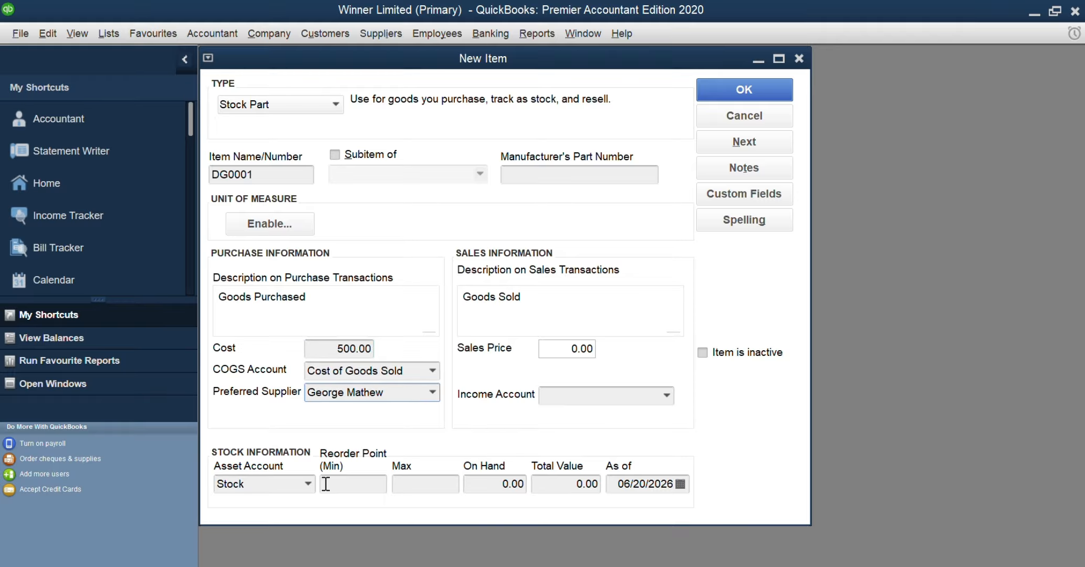
# Set the item's minimum reorder point to 10 and its maximum to 20
pyautogui.click(349, 480)
pyautogui.write('10')
pyautogui.click(422, 487)
pyautogui.write('5')
pyautogui.press('BackSpace')
pyautogui.write('2')
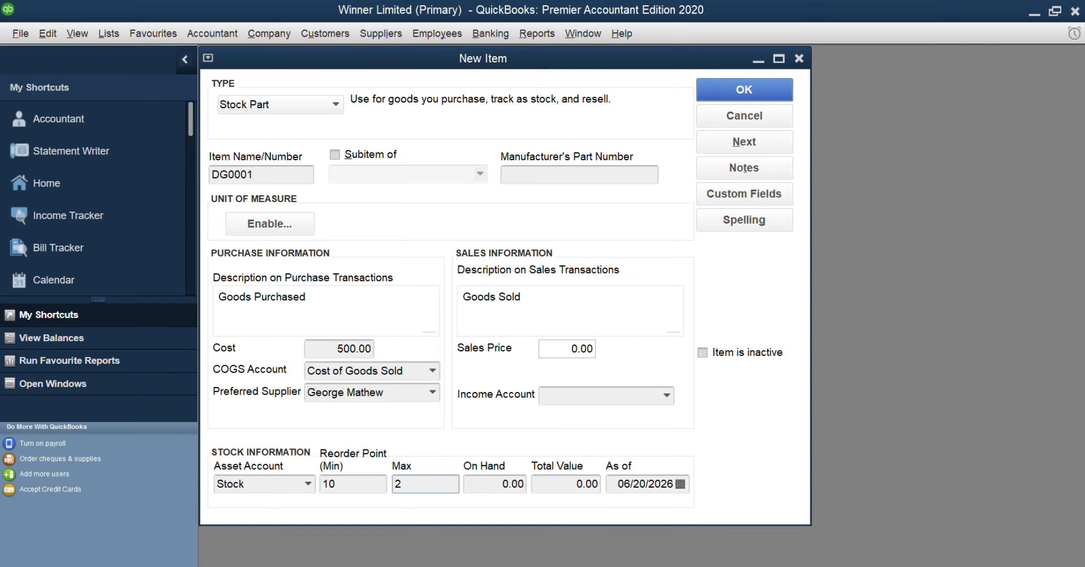
pyautogui.write('0')
# Change the stock information's As of date to 01/01/2026
pyautogui.click(577, 483)
pyautogui.click(680, 484)
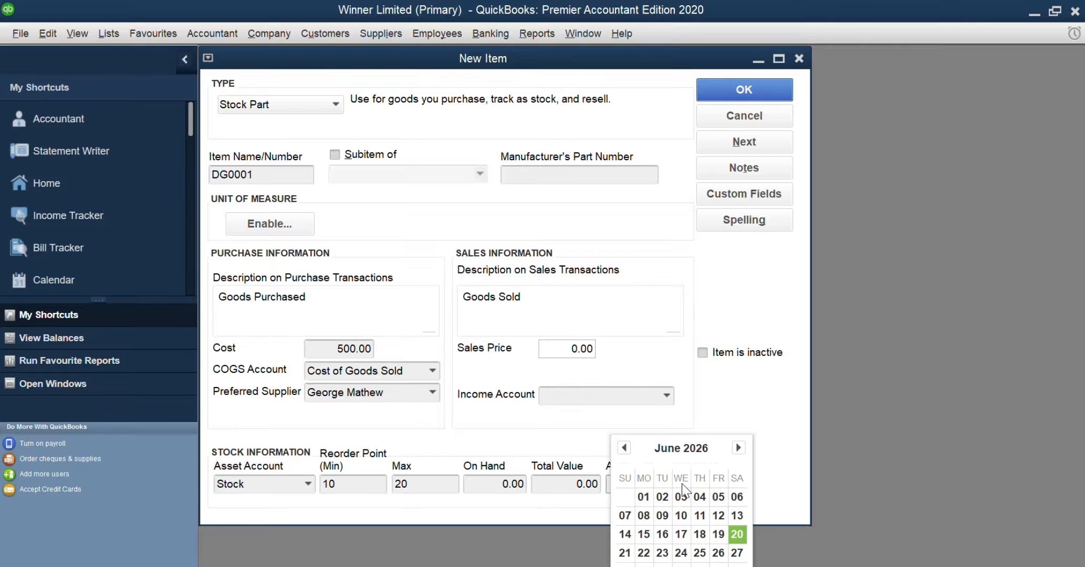
pyautogui.click(624, 447)
pyautogui.click(623, 447)
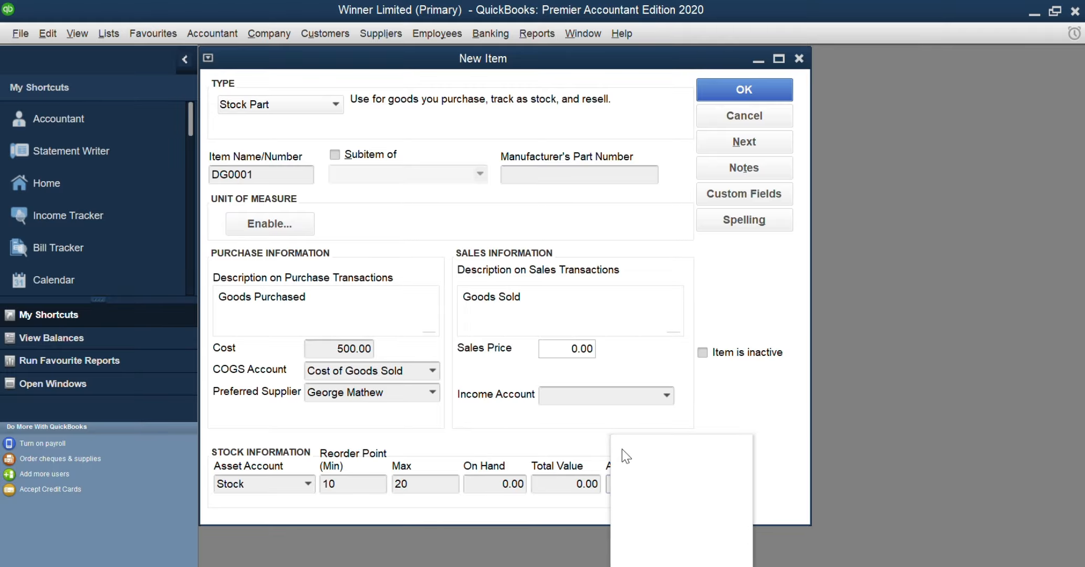
pyautogui.click(624, 447)
pyautogui.click(623, 447)
pyautogui.click(623, 447)
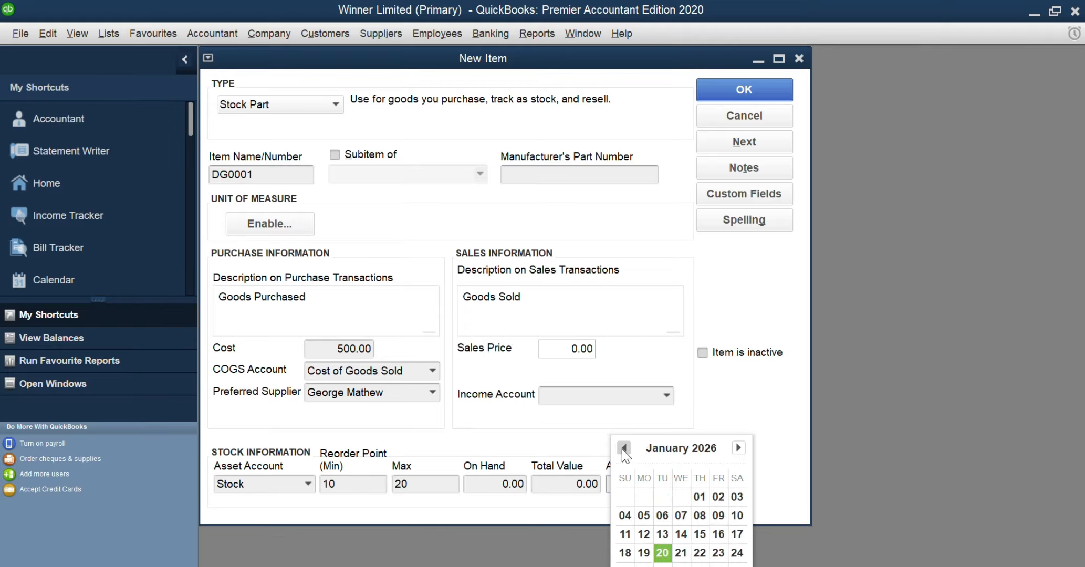
pyautogui.click(694, 495)
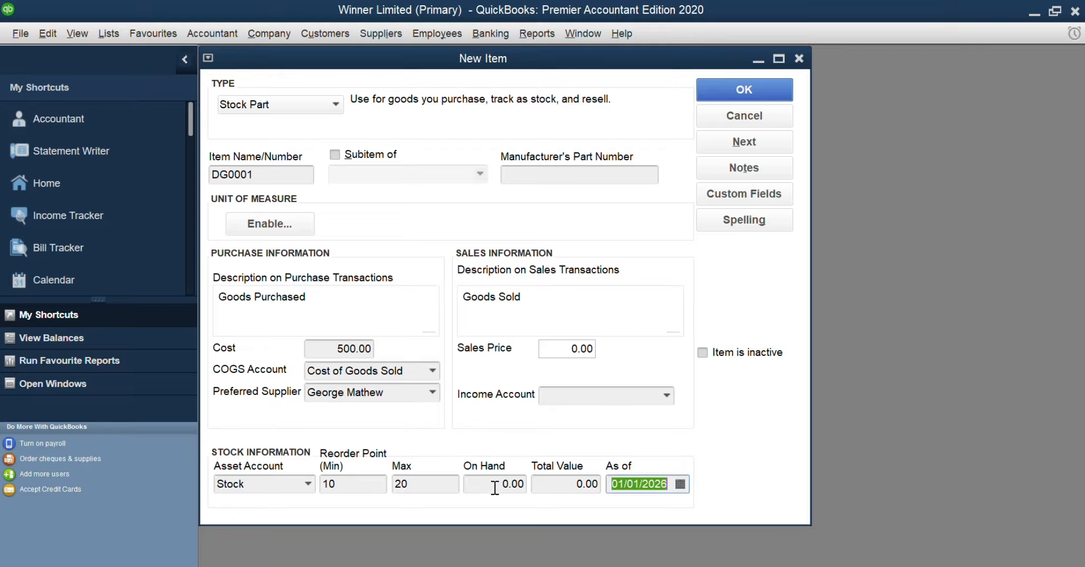
# Set the sales price to 800, assign a new income account named "Items Sold Income", and save item DG0001
pyautogui.click(562, 348)
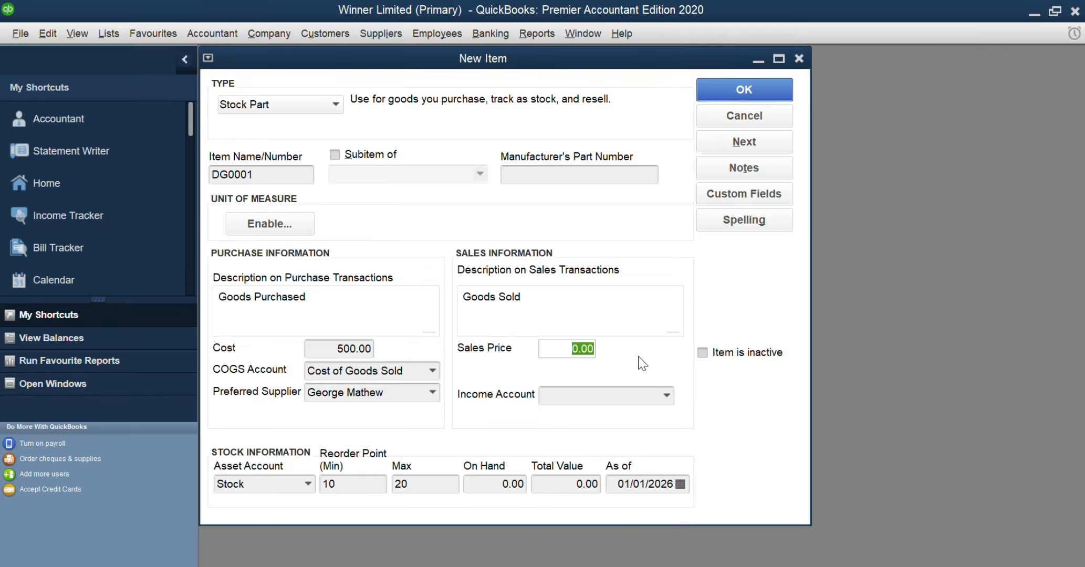
pyautogui.write('800')
pyautogui.click(659, 394)
pyautogui.click(667, 396)
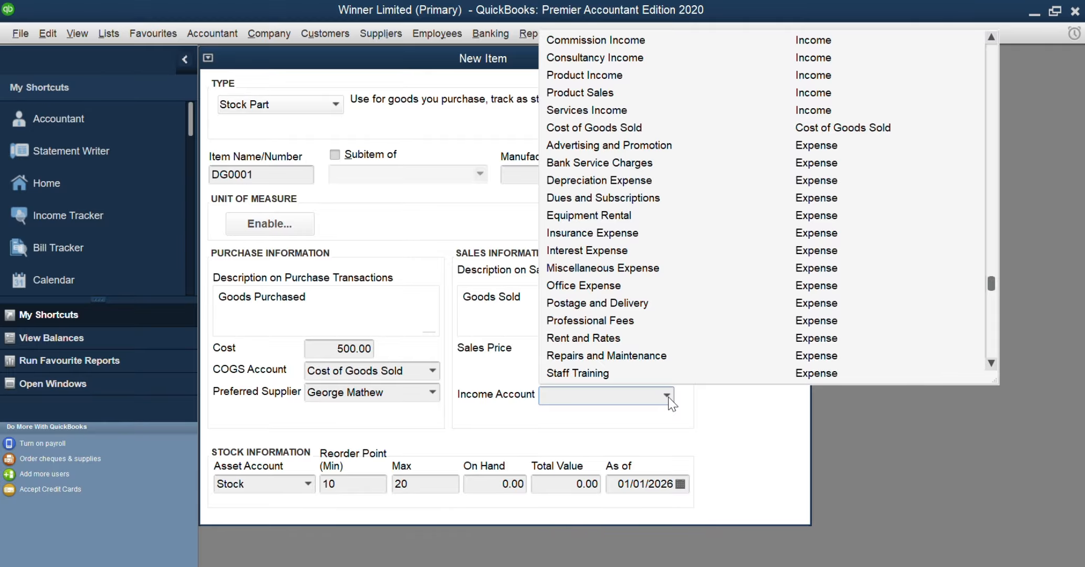
pyautogui.press('Escape')
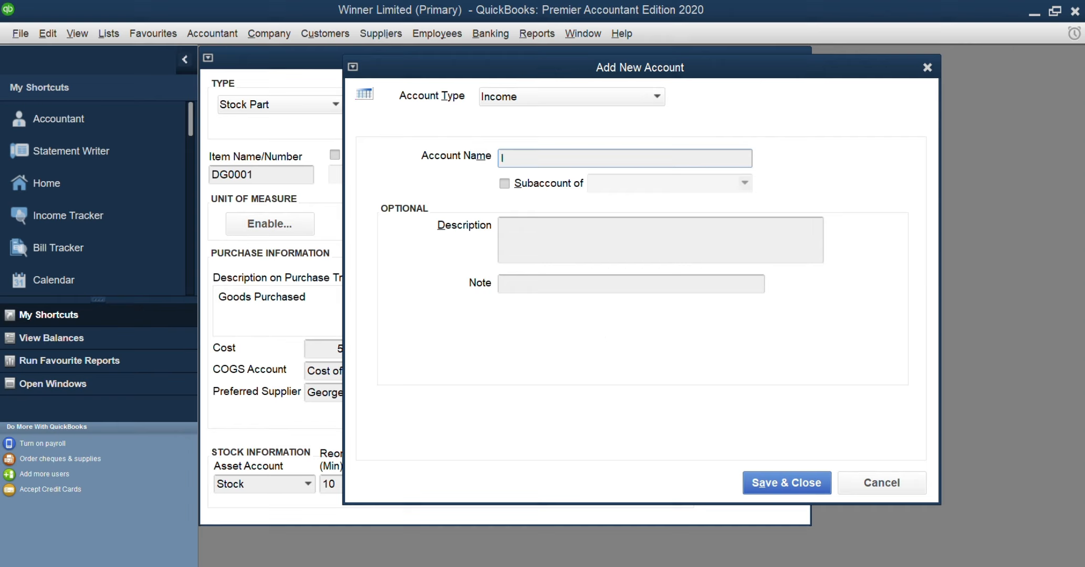
pyautogui.write('Items Sold Income')
pyautogui.click(772, 481)
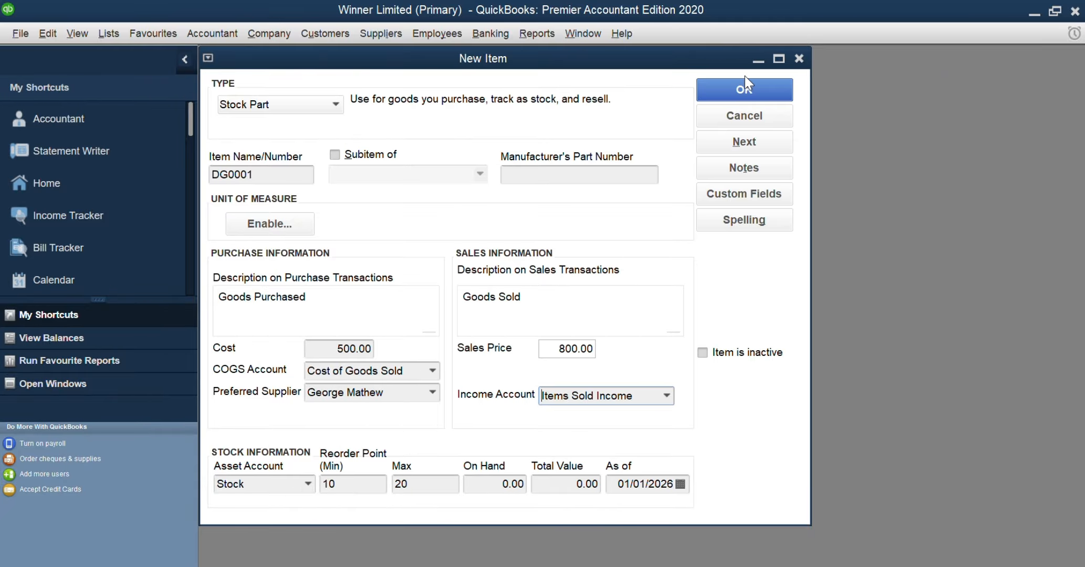
pyautogui.click(750, 82)
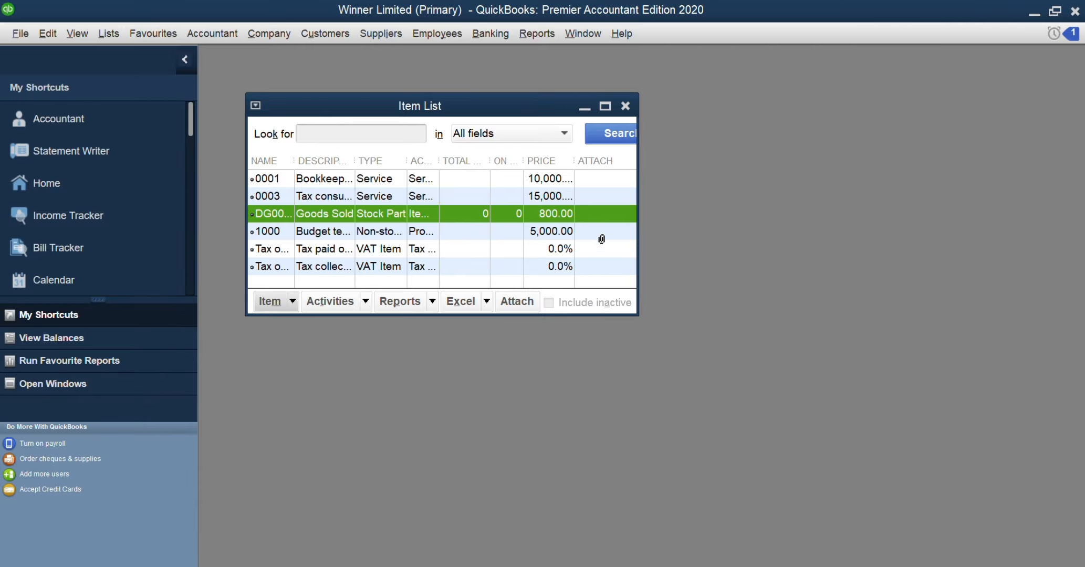
# Create a new item of type Stock Part with the item name DG0002
pyautogui.click(291, 301)
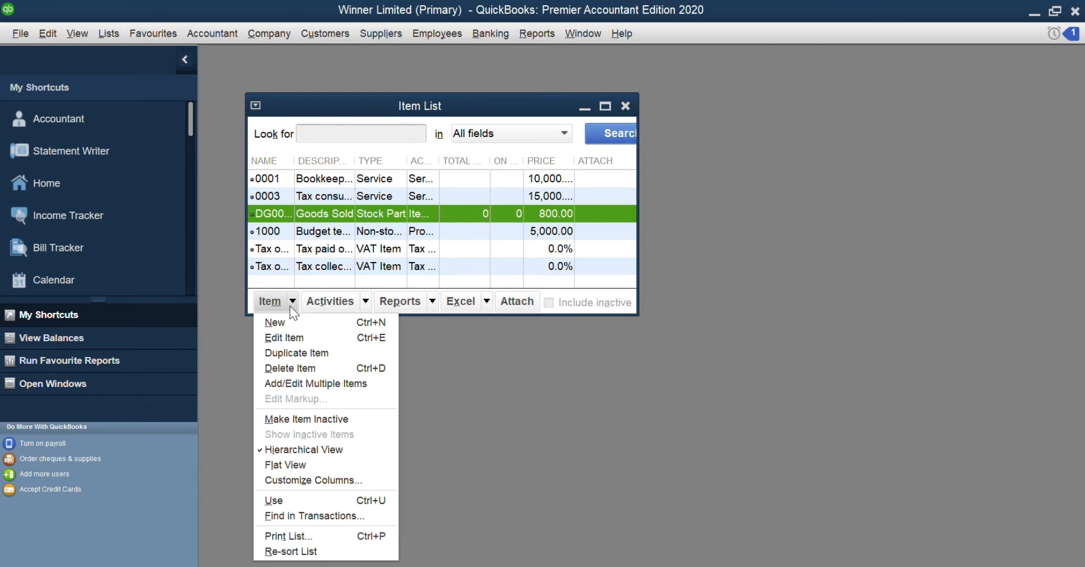
pyautogui.click(292, 322)
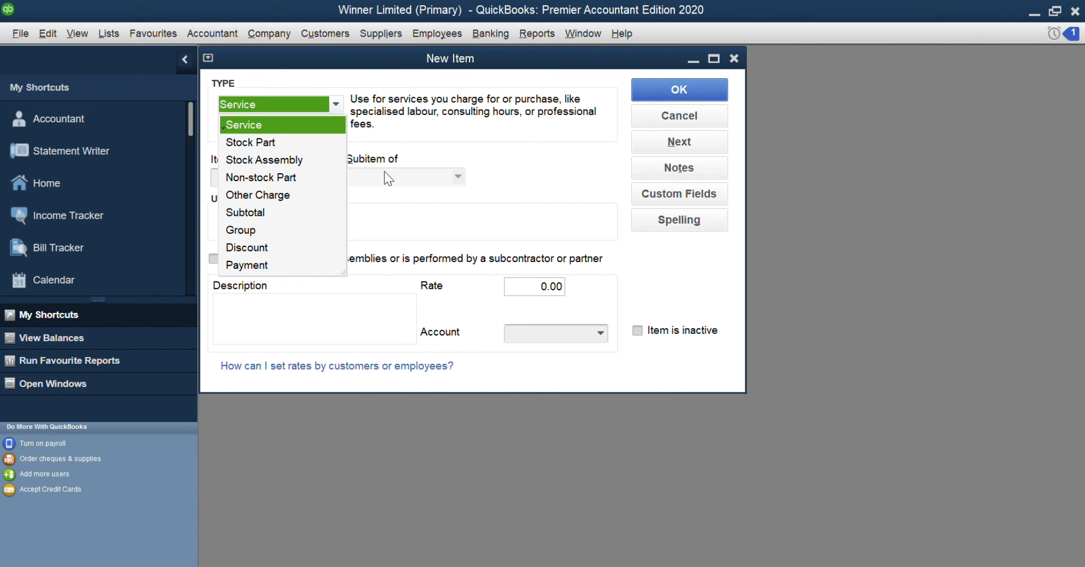
pyautogui.click(274, 143)
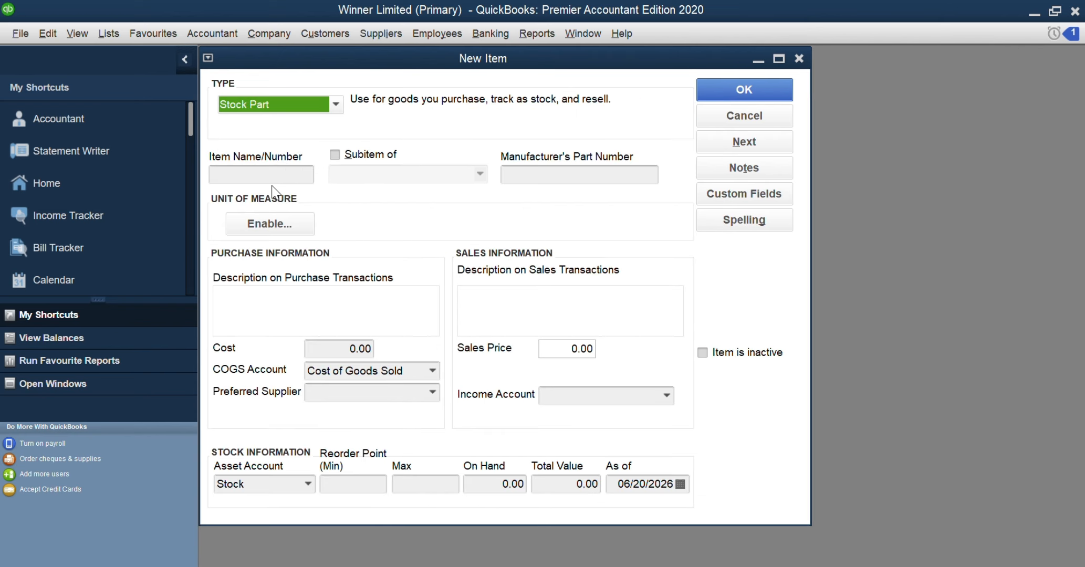
pyautogui.click(271, 175)
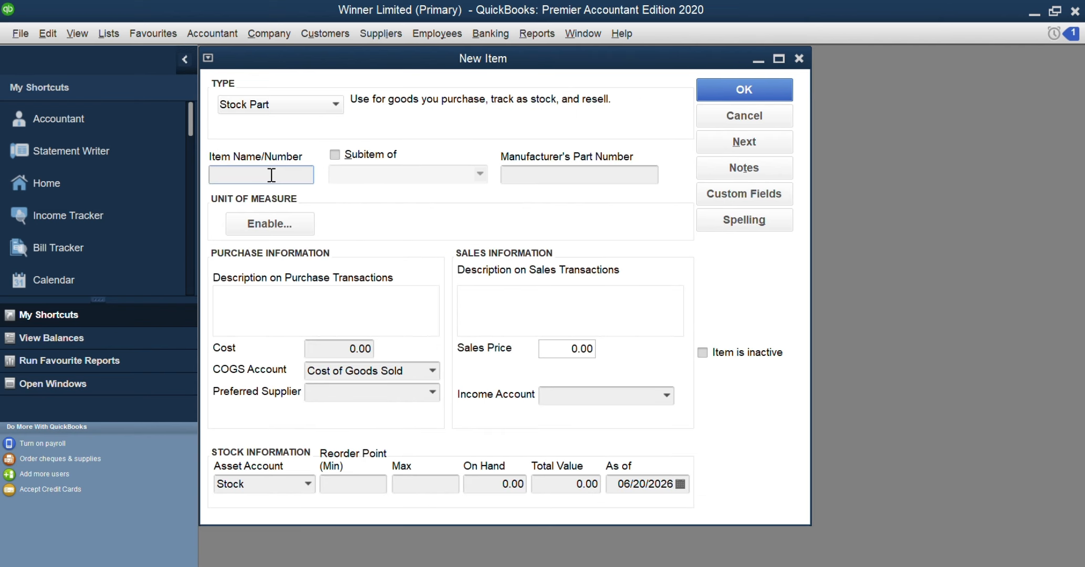
pyautogui.write('DG0')
pyautogui.write('002')
pyautogui.press('BackSpace')
pyautogui.write('02')
# Enter "Printing papers" as the purchase description of DG0002 and carry it over to the sales description
pyautogui.click(318, 297)
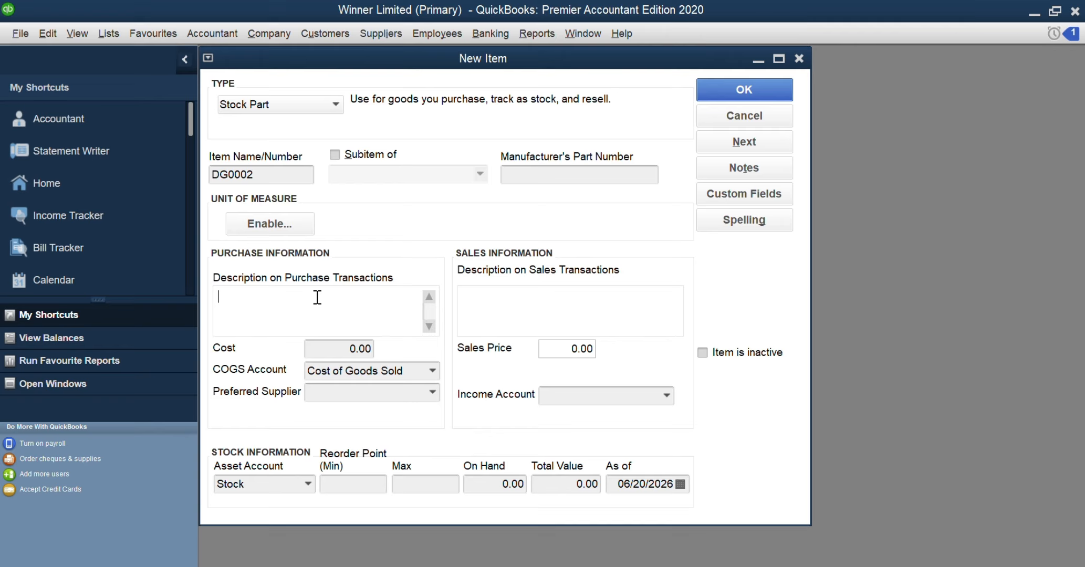
pyautogui.write('Printing pAPERS')
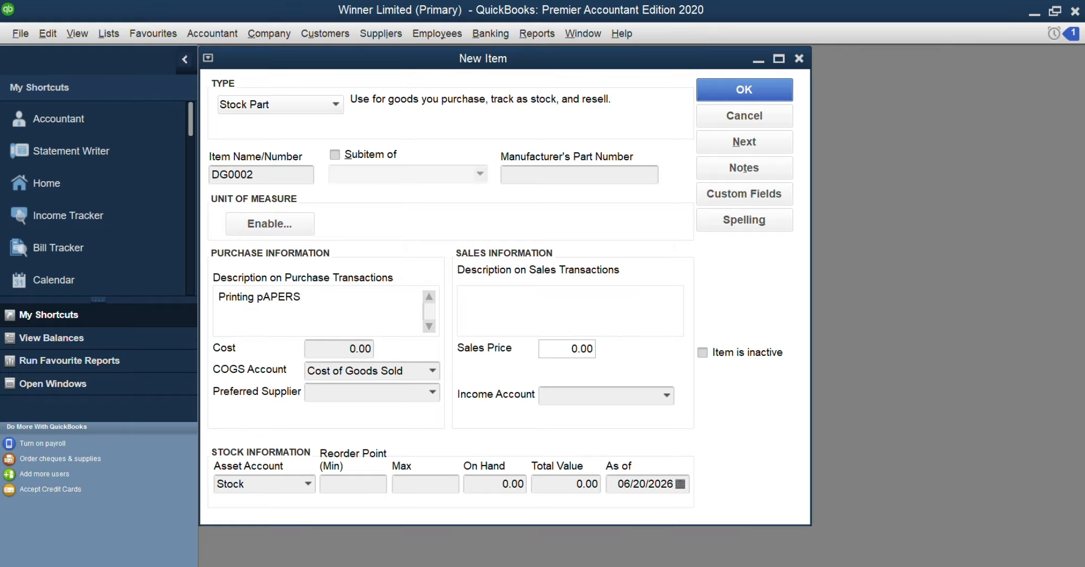
pyautogui.press('BackSpace')
pyautogui.press('BackSpace')
pyautogui.press('BackSpace')
pyautogui.press('BackSpace')
pyautogui.press('BackSpace')
pyautogui.press('BackSpace')
pyautogui.write('papers')
pyautogui.click(491, 303)
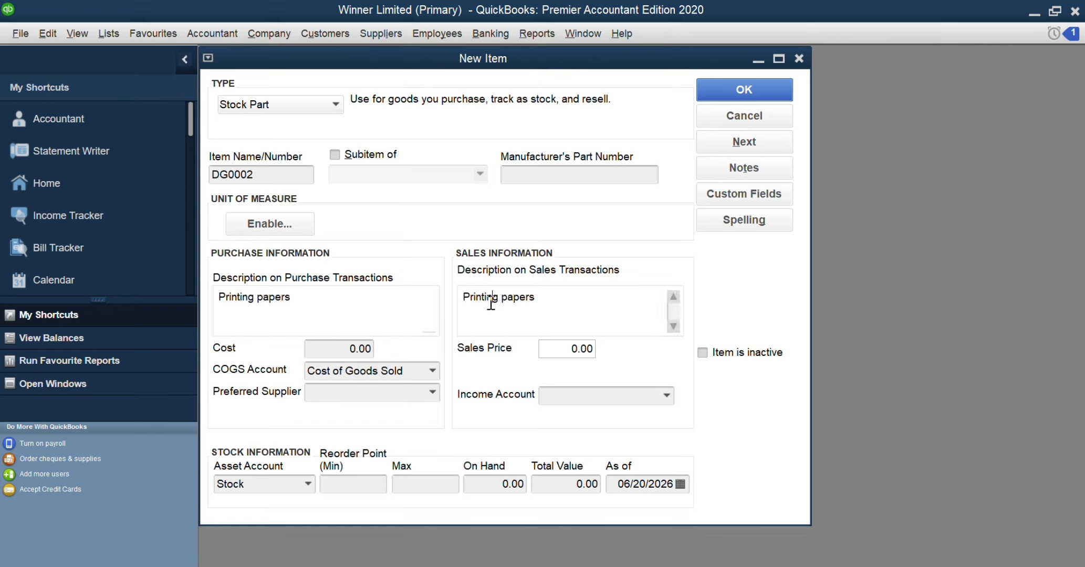
# Set the cost of DG0002 to 900 and choose the first listed supplier as its preferred supplier
pyautogui.click(346, 349)
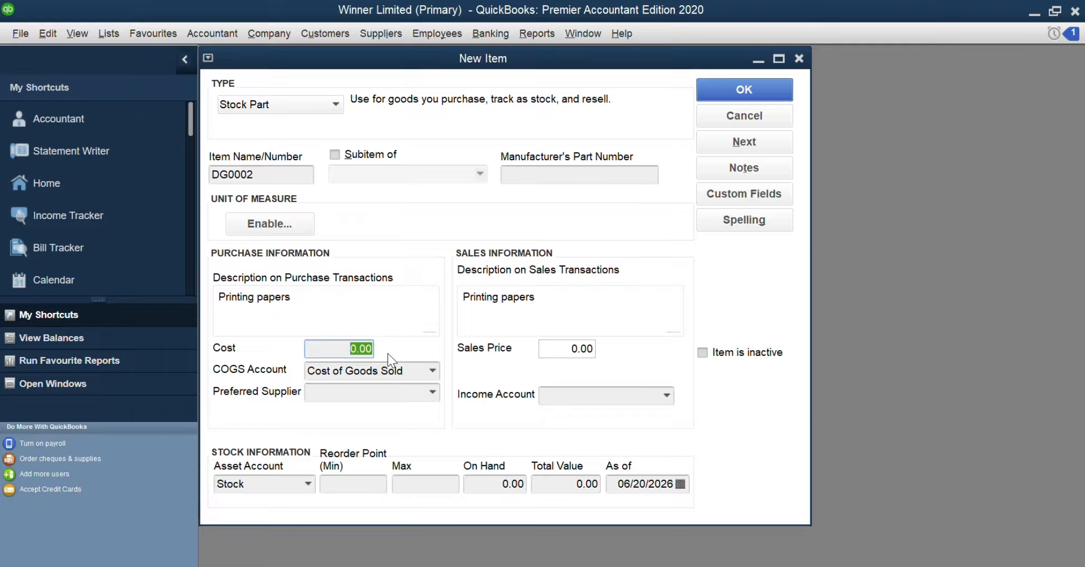
pyautogui.write('900')
pyautogui.click(392, 394)
pyautogui.click(432, 392)
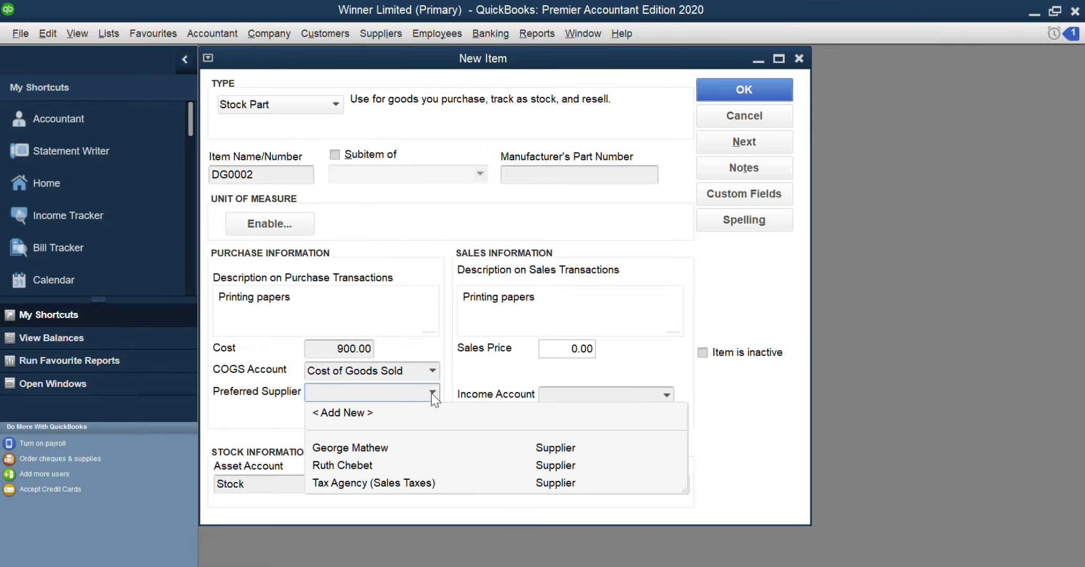
pyautogui.click(384, 448)
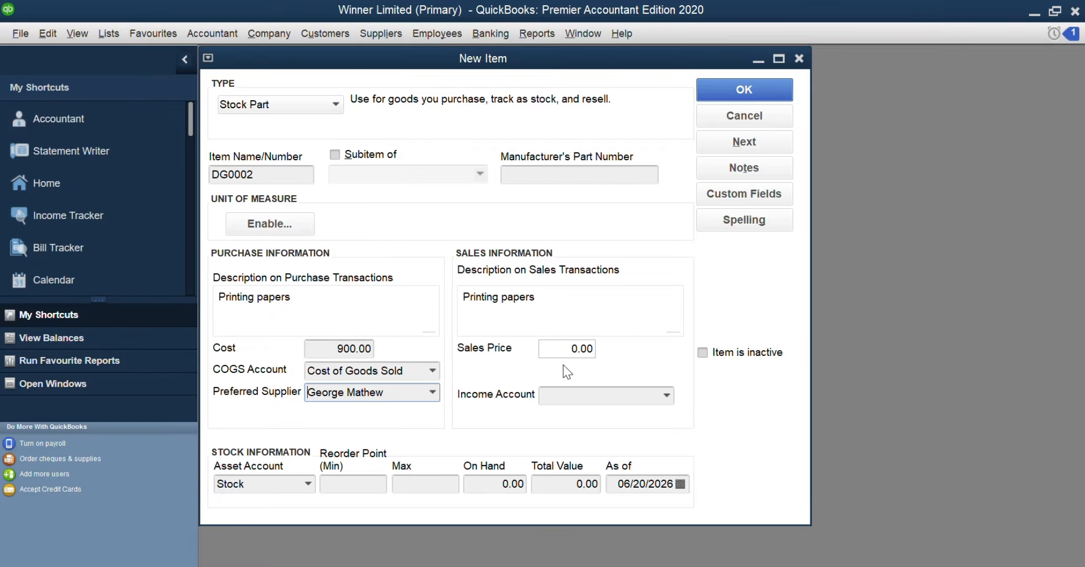
# Set the sales price of DG0002 to 1,200 and its income account to Items Sold Income
pyautogui.click(559, 350)
pyautogui.write('1200')
pyautogui.click(666, 395)
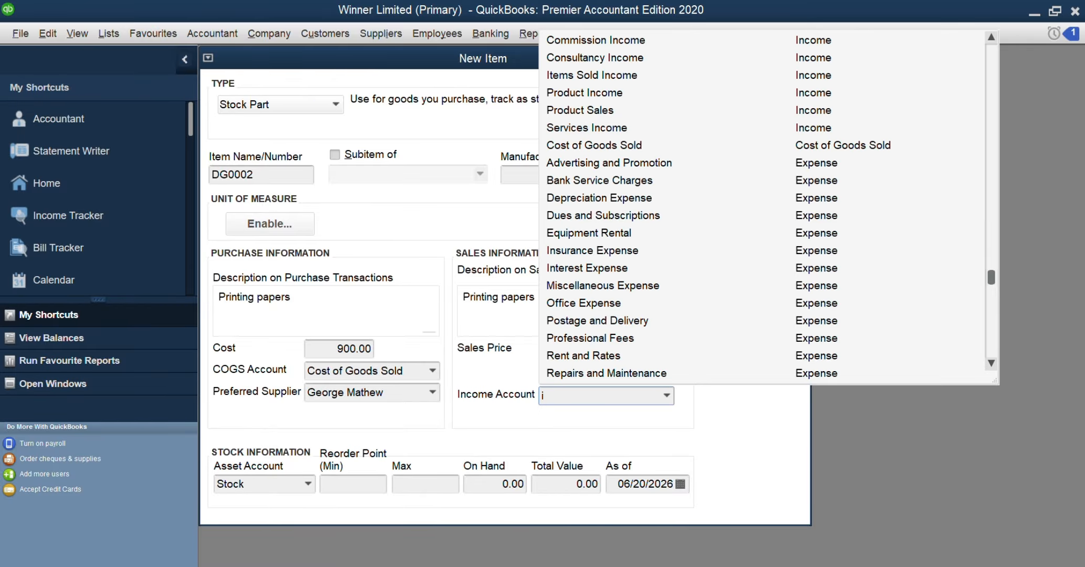
pyautogui.write('Item')
pyautogui.press('Tab')
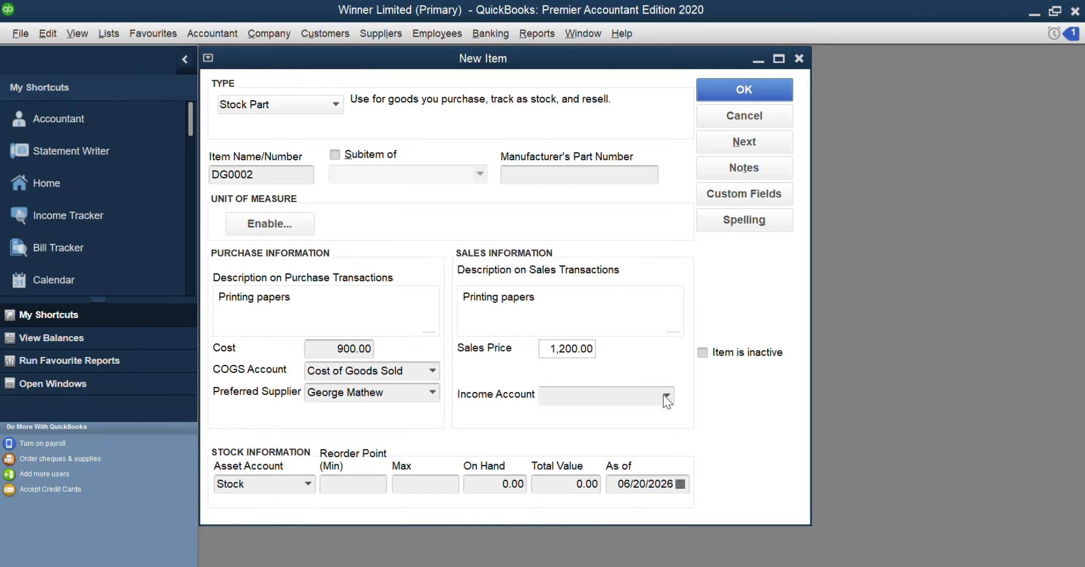
# Set the reorder point of DG0002 to minimum 2 and maximum 5, and save the item
pyautogui.click(358, 486)
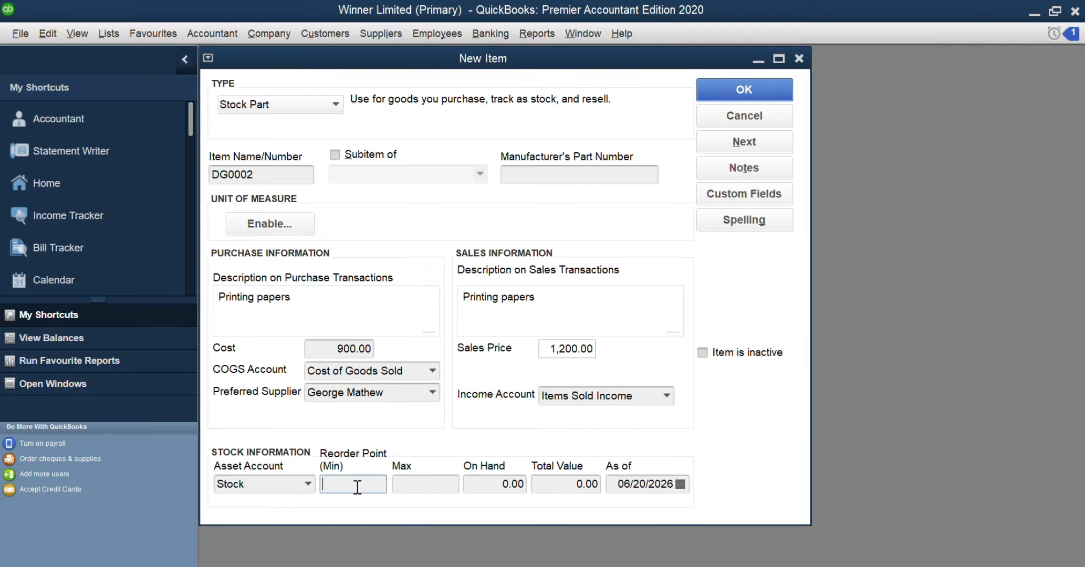
pyautogui.write('2')
pyautogui.click(421, 485)
pyautogui.write('5')
pyautogui.click(747, 90)
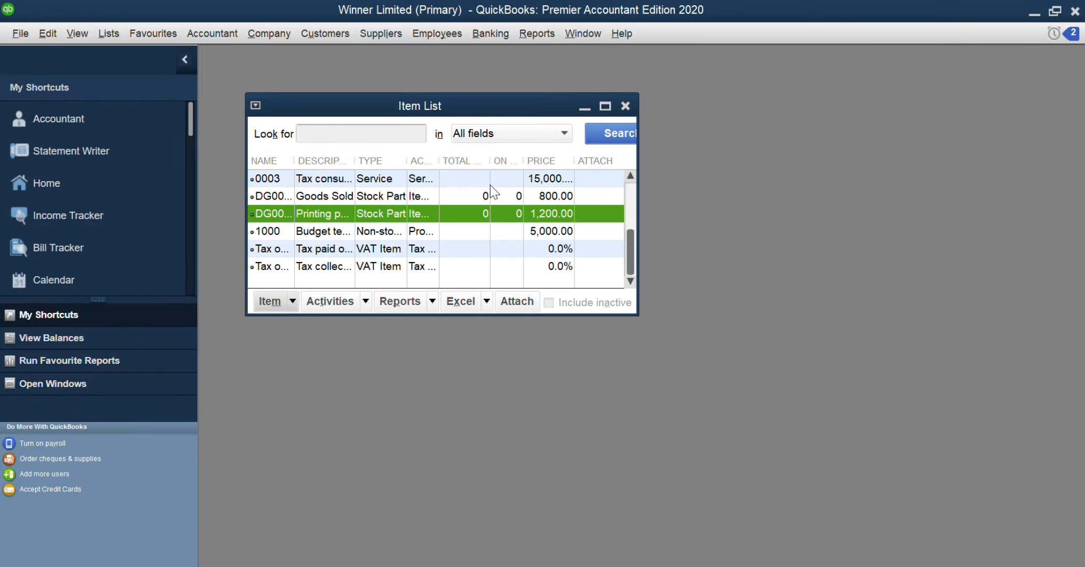
# Open the "Goods Sold" stock item from the item list for editing and change its purchase description to "Cartridge"
pyautogui.click(269, 196)
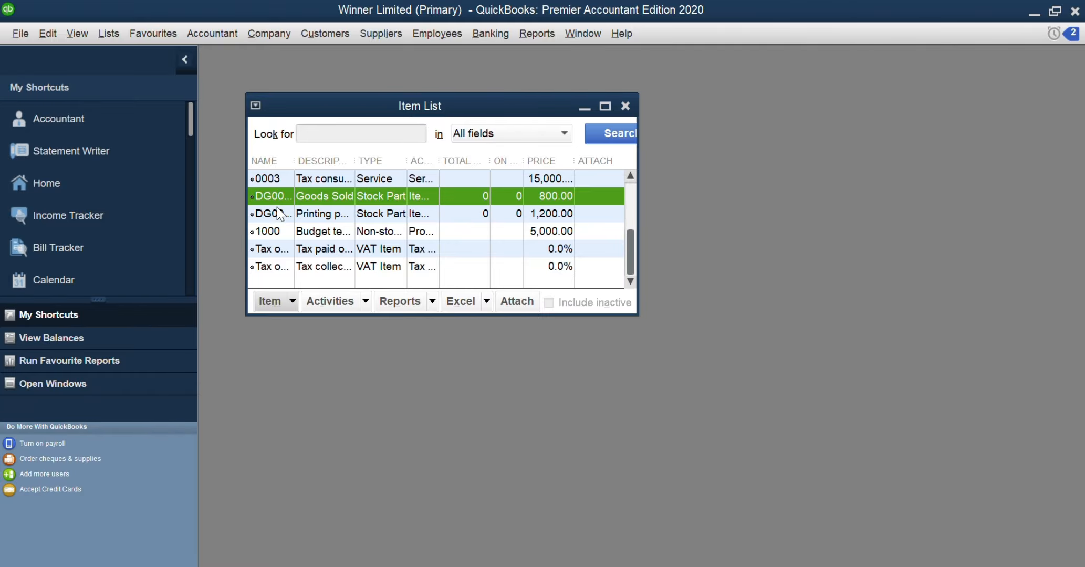
pyautogui.click(284, 302)
pyautogui.click(294, 338)
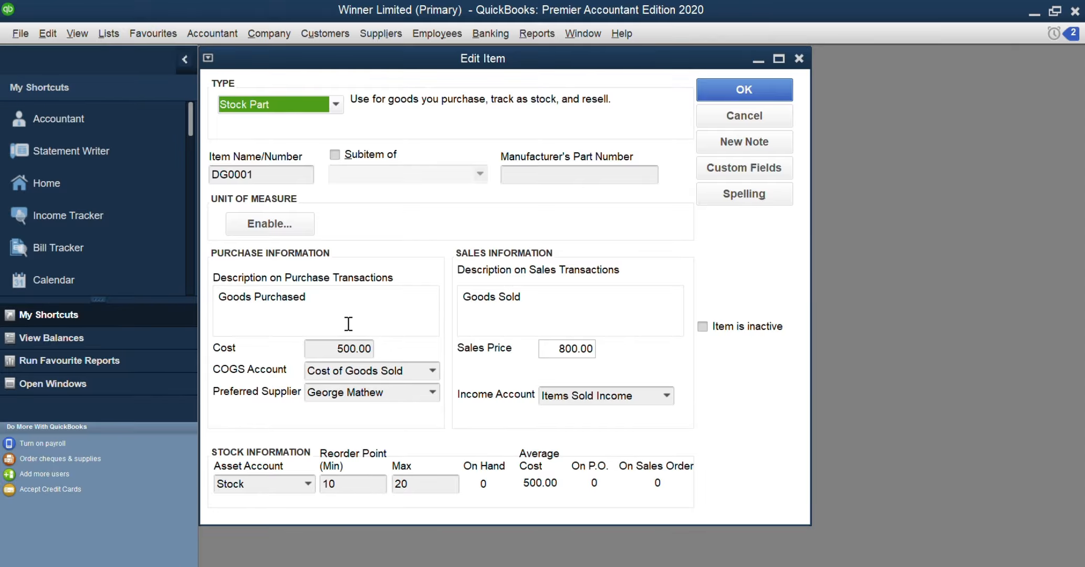
pyautogui.click(318, 304)
pyautogui.moveTo(318, 303); pyautogui.dragTo(163, 313)
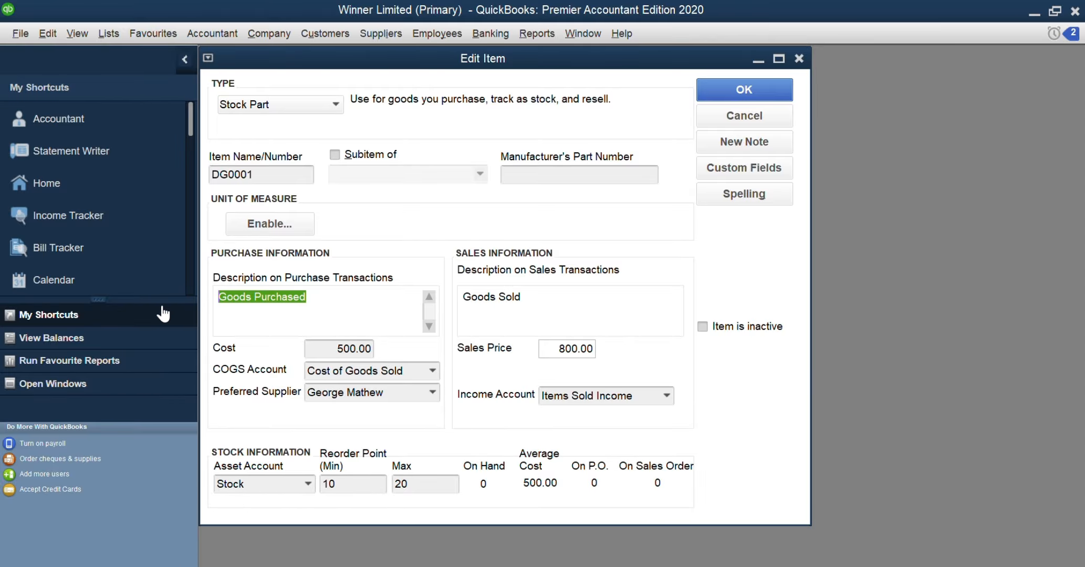
pyautogui.write('Cartri')
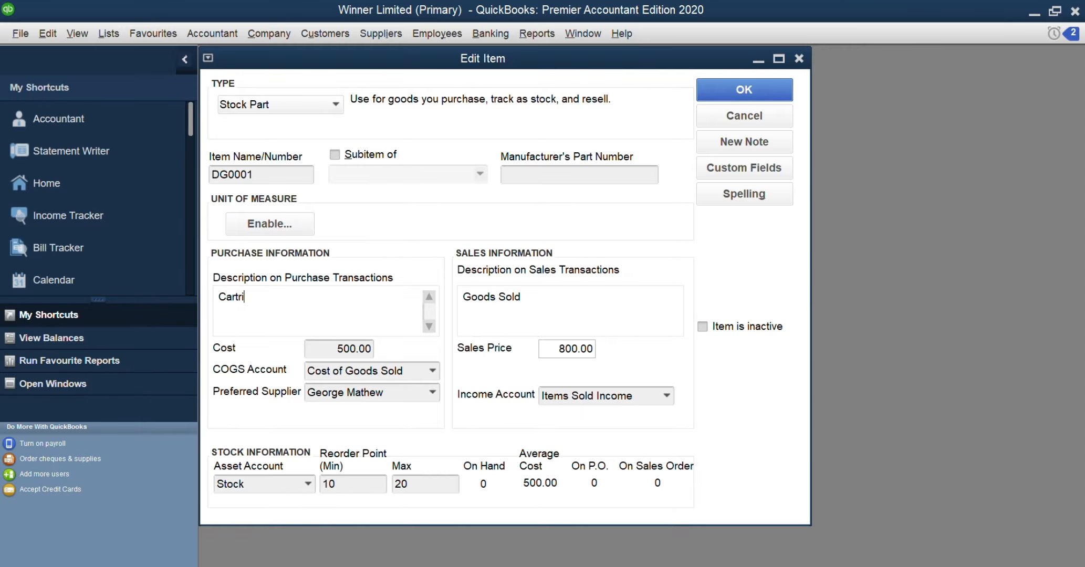
pyautogui.write('dge')
pyautogui.press('Tab')
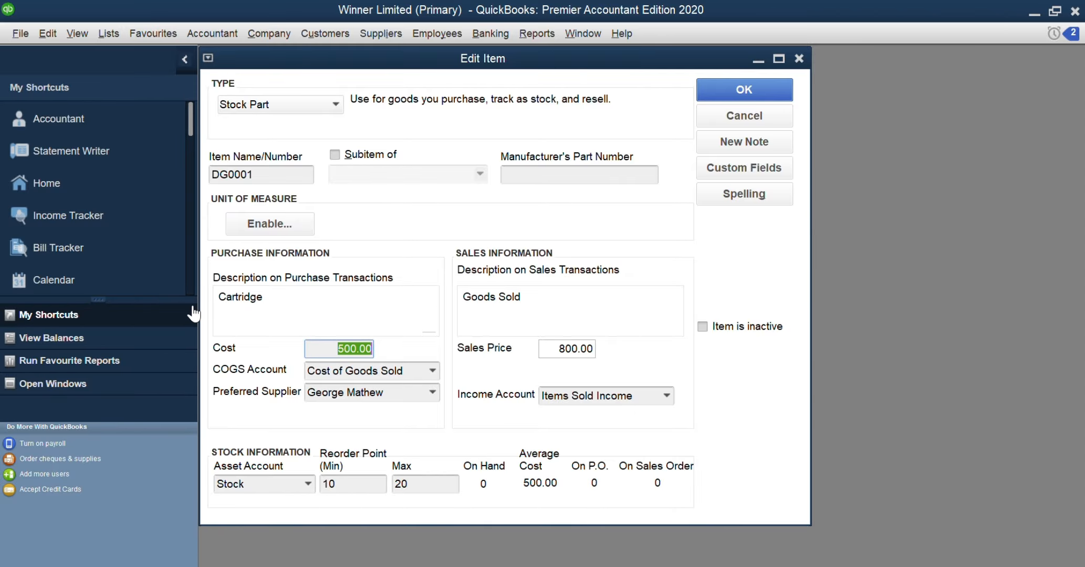
# Clear the "Goods Sold" text from the sales description of item DG0001
pyautogui.click(543, 309)
pyautogui.press('BackSpace')
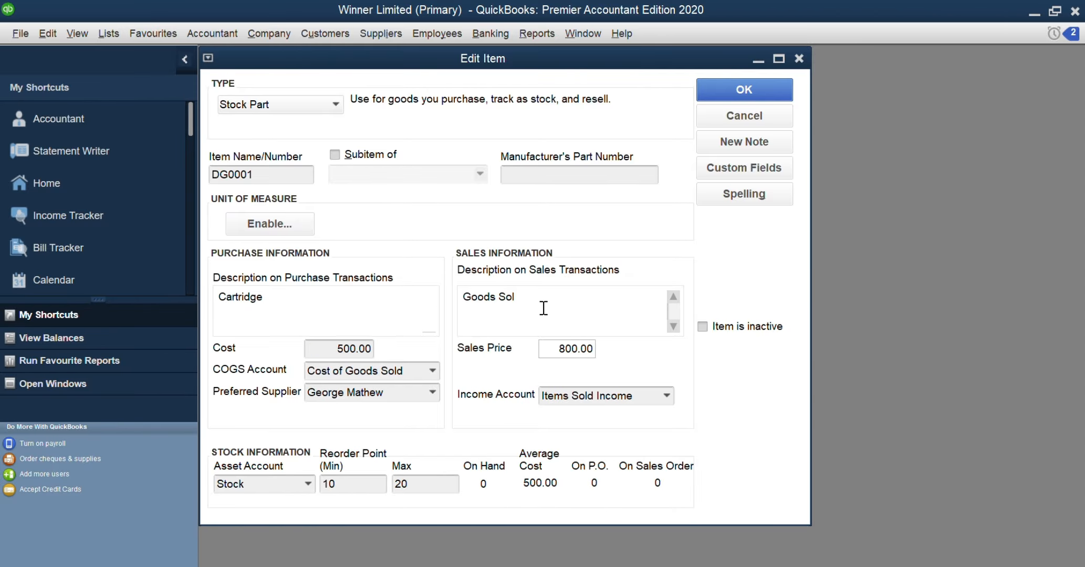
pyautogui.press('BackSpace')
pyautogui.press('BackSpace')
pyautogui.press('BackSpace')
pyautogui.press('BackSpace')
pyautogui.press('BackSpace')
pyautogui.press('BackSpace')
pyautogui.press('BackSpace')
pyautogui.press('BackSpace')
pyautogui.press('BackSpace')
pyautogui.press('Tab')
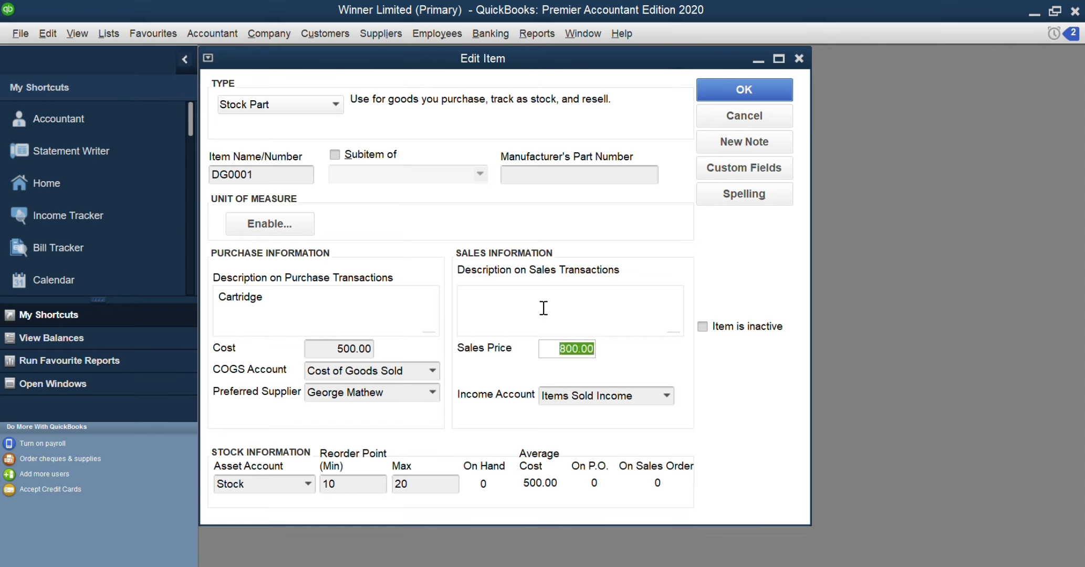
# Enter "Cartridge" as the sales description of item DG0001 and save the item
pyautogui.click(571, 311)
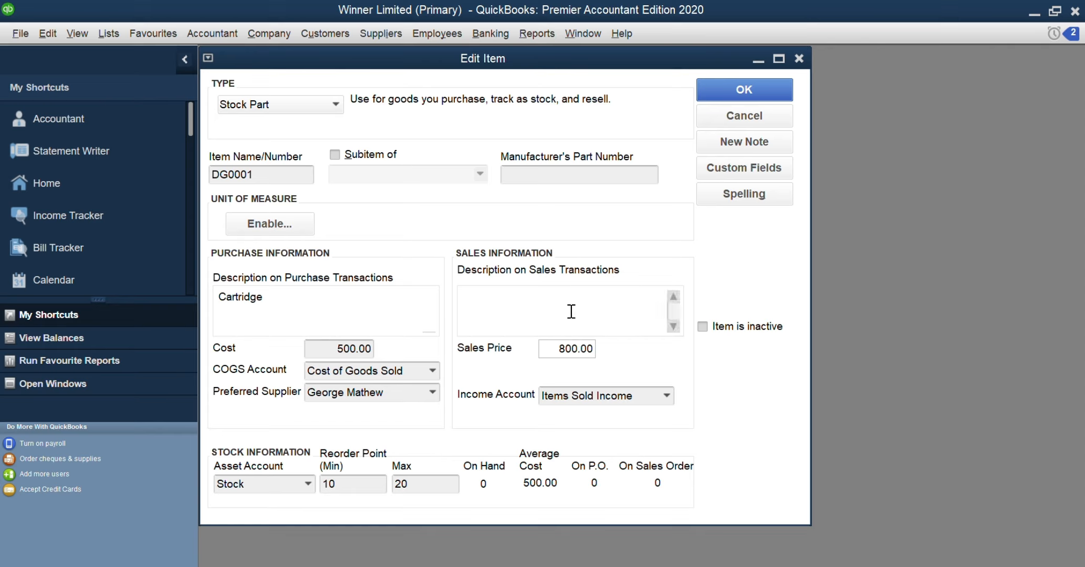
pyautogui.write('Cartridge')
pyautogui.click(732, 80)
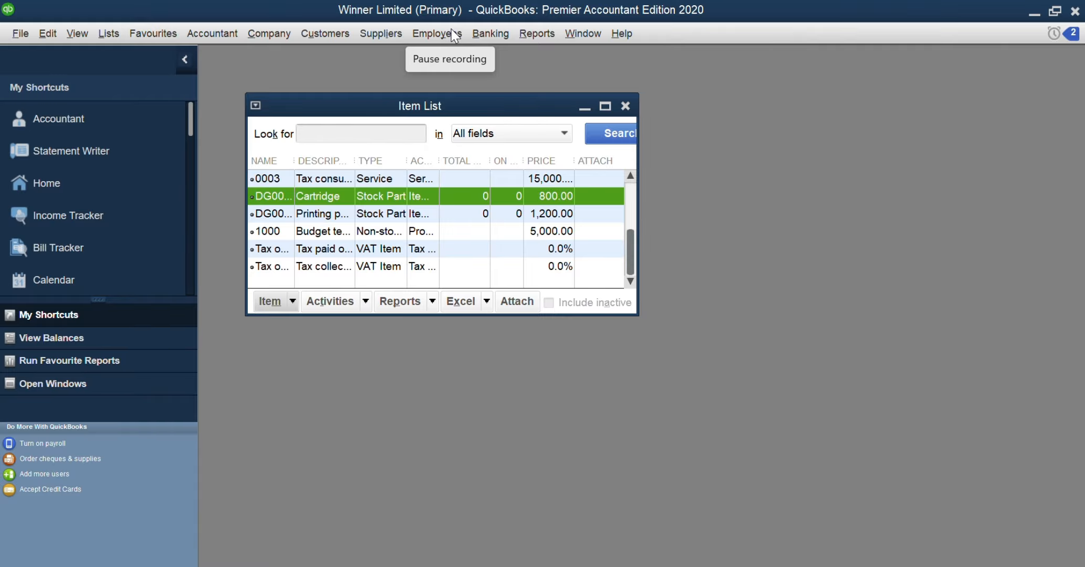
pyautogui.click(291, 303)
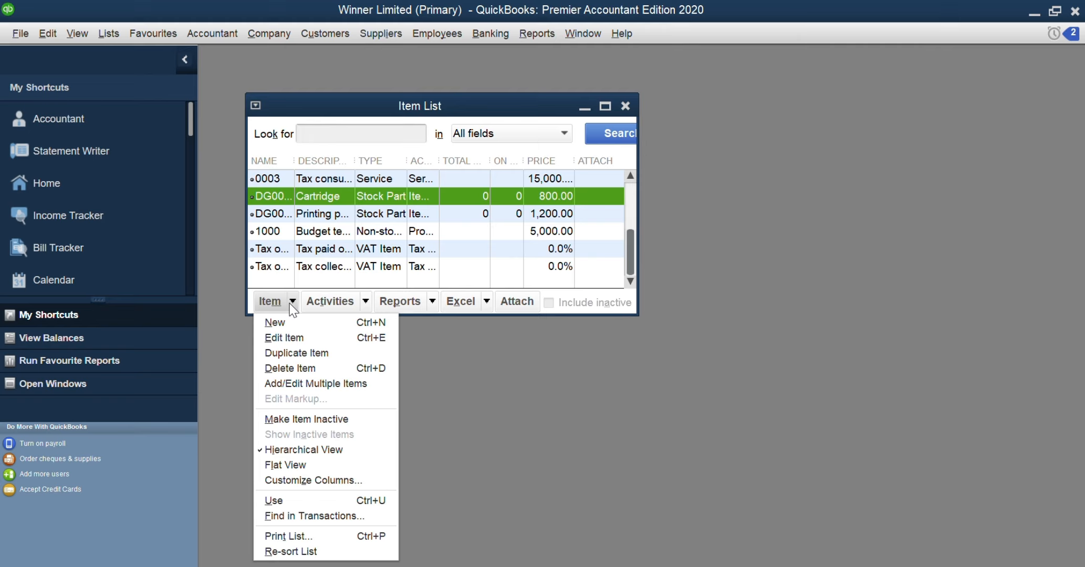
pyautogui.click(455, 34)
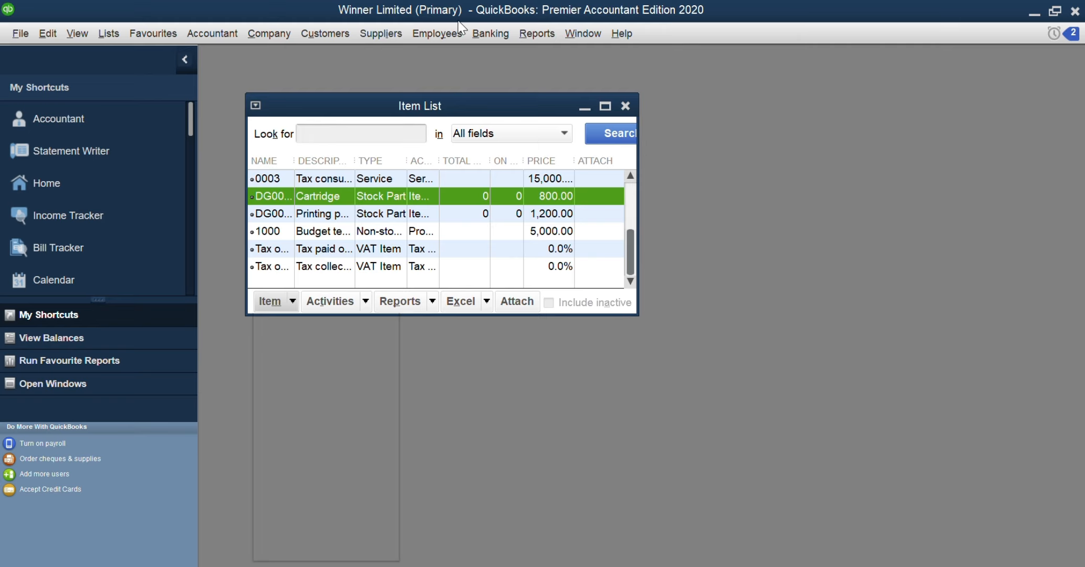
pyautogui.click(321, 194)
# Start changing item prices for the Service item type and mark all listed items
pyautogui.click(364, 304)
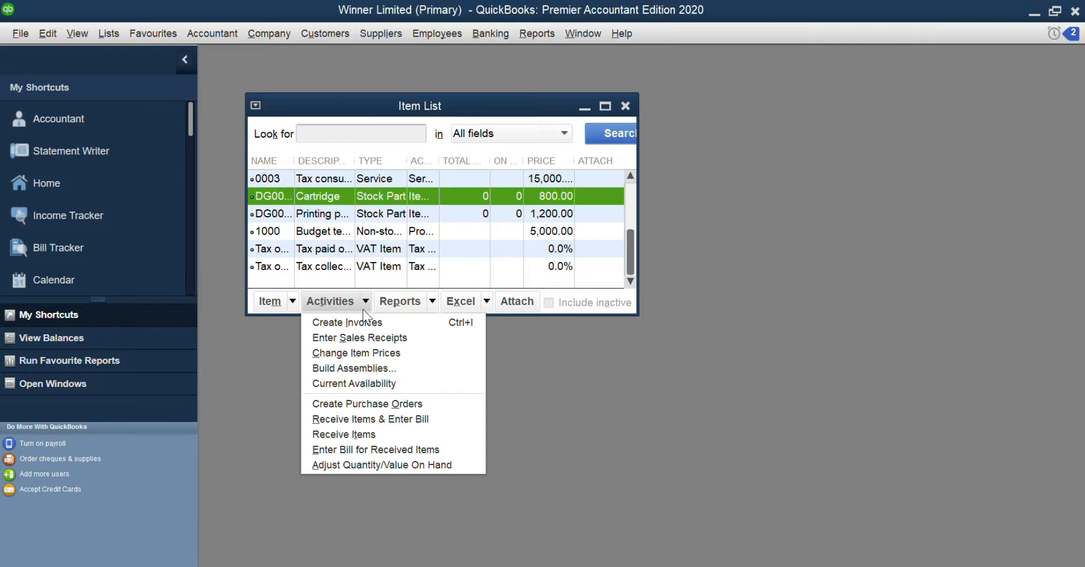
pyautogui.click(362, 354)
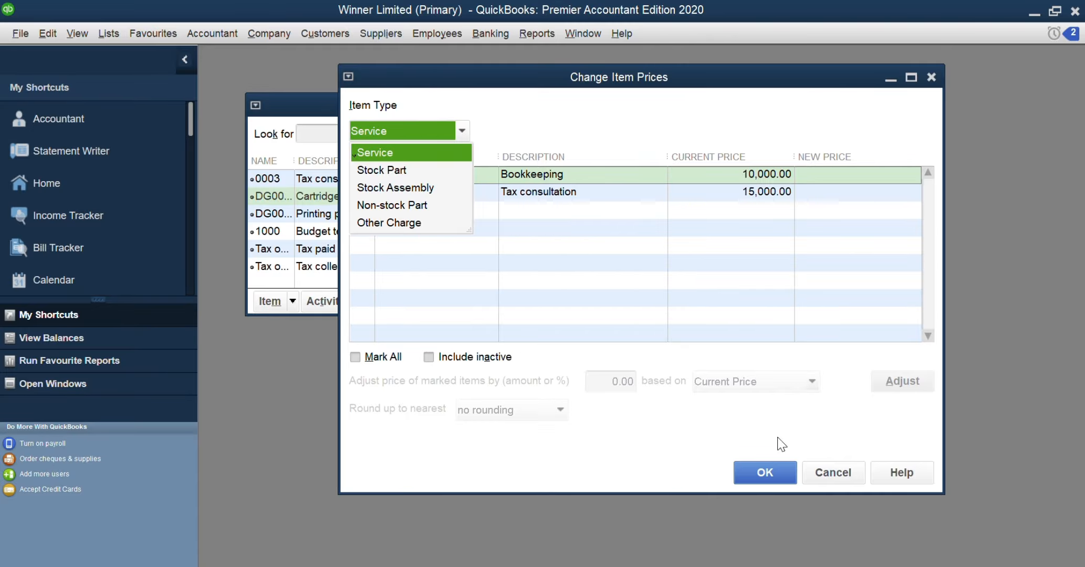
pyautogui.click(759, 179)
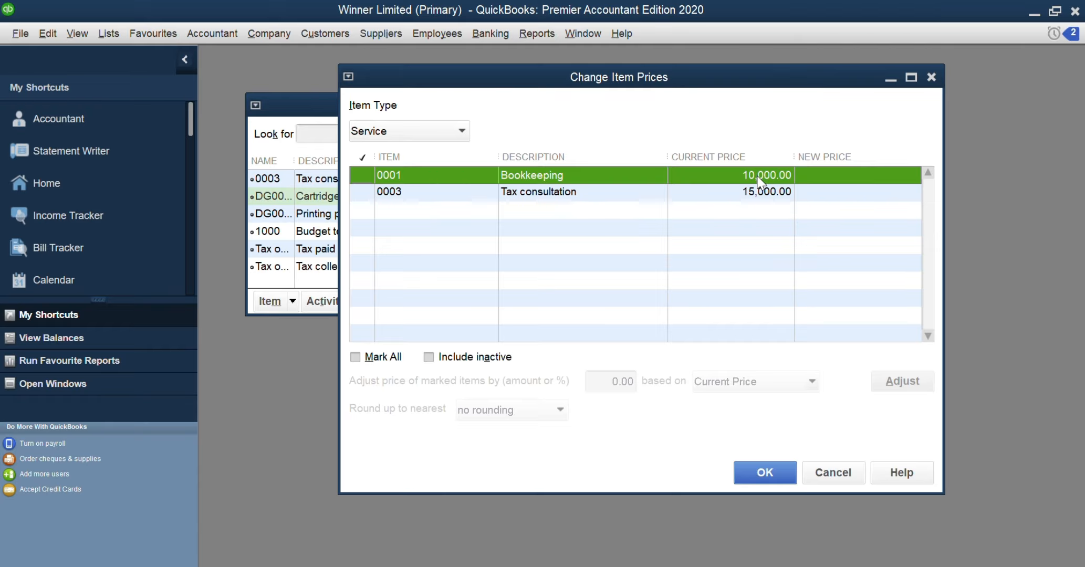
pyautogui.click(356, 358)
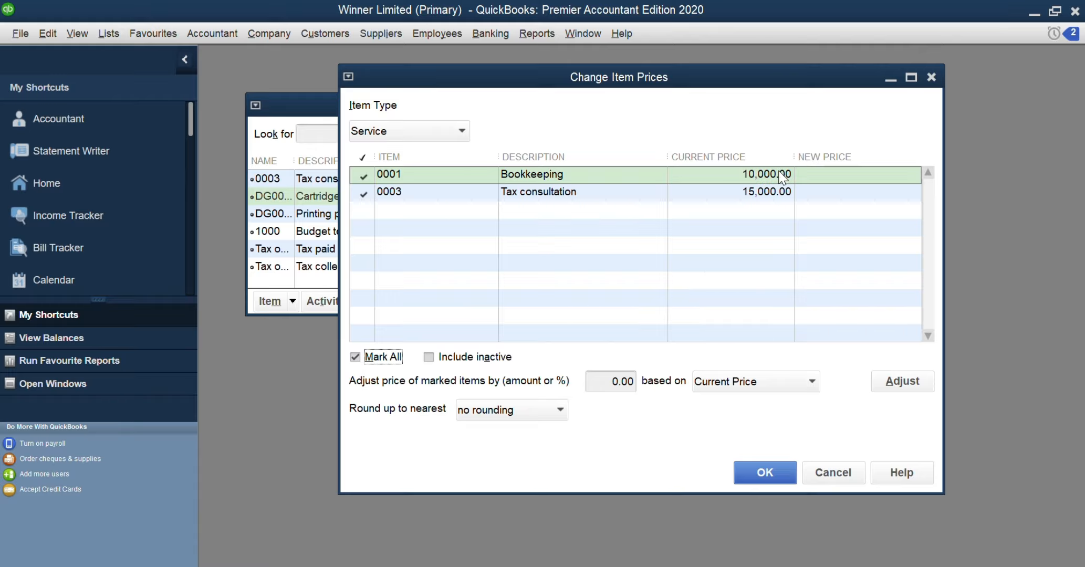
# Raise the prices of the marked service items by 1,000 based on the current price and save the adjustment
pyautogui.click(599, 386)
pyautogui.moveTo(599, 387); pyautogui.dragTo(644, 386)
pyautogui.write('1,000')
pyautogui.press('Tab')
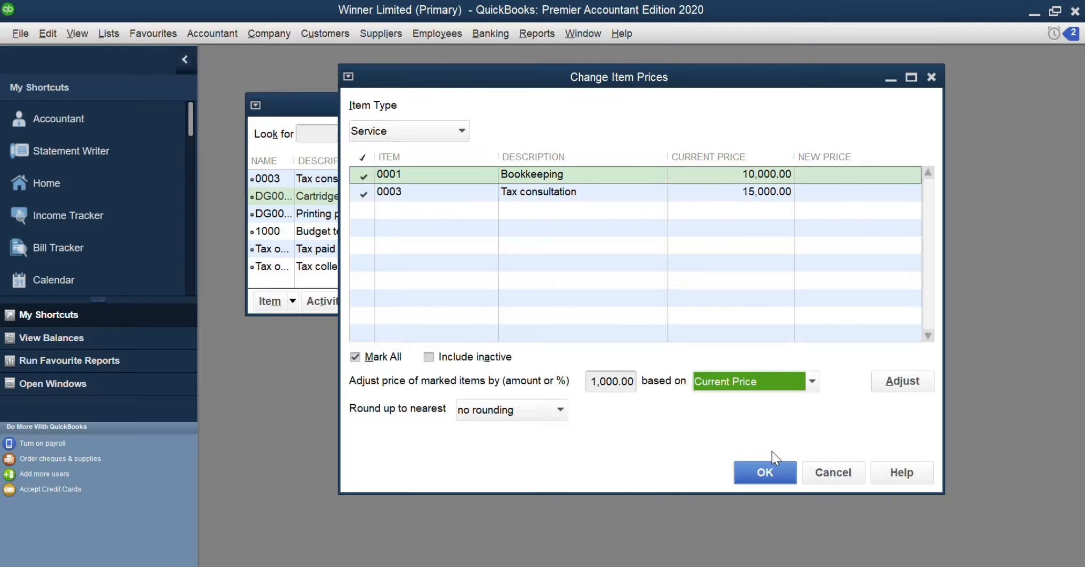
pyautogui.click(761, 468)
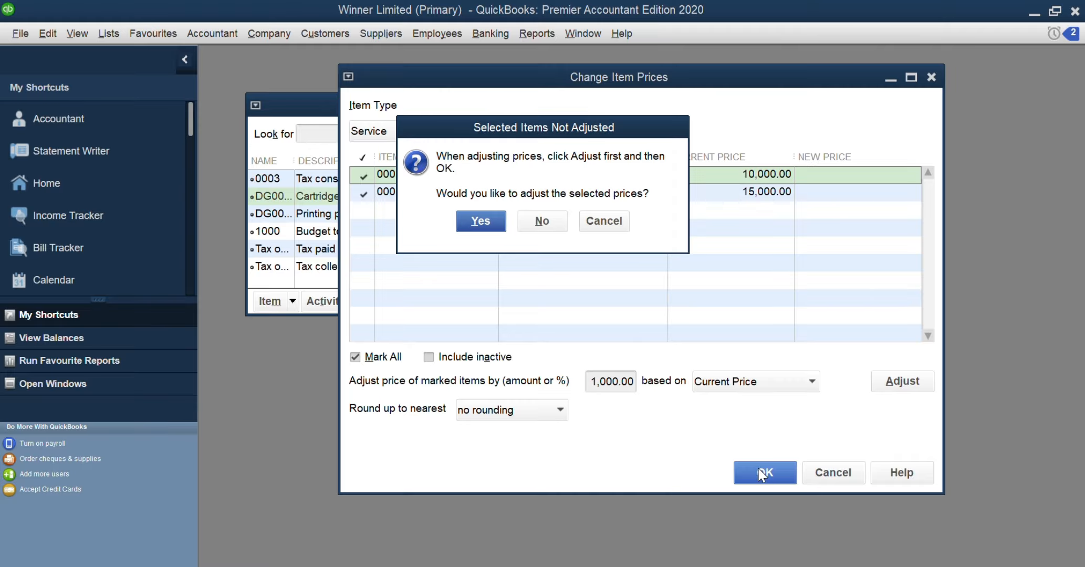
pyautogui.click(482, 221)
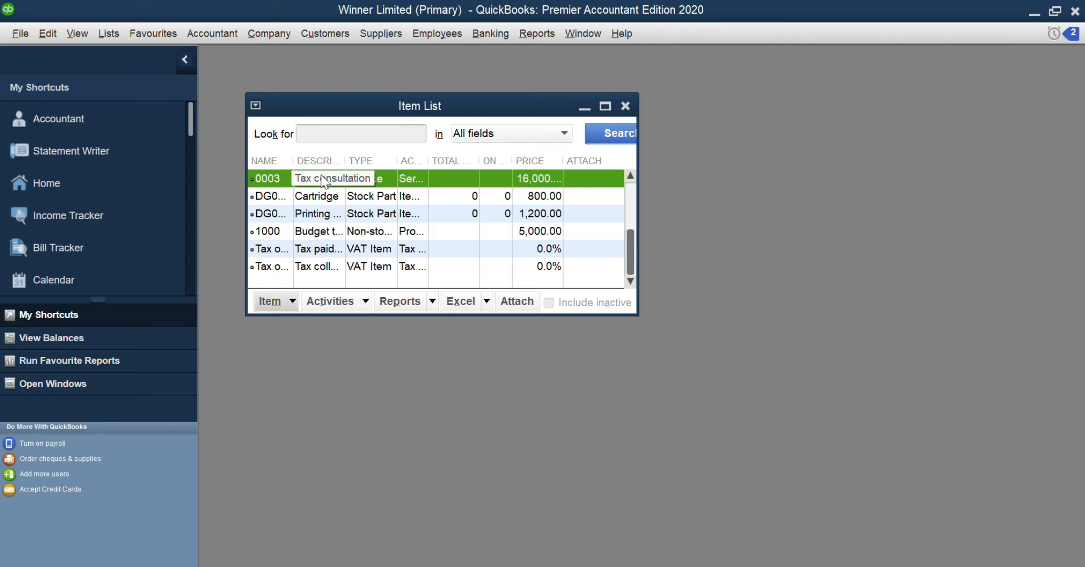
# Start another price change for service items and mark only item 0003, Tax consultation
pyautogui.click(369, 298)
pyautogui.click(358, 353)
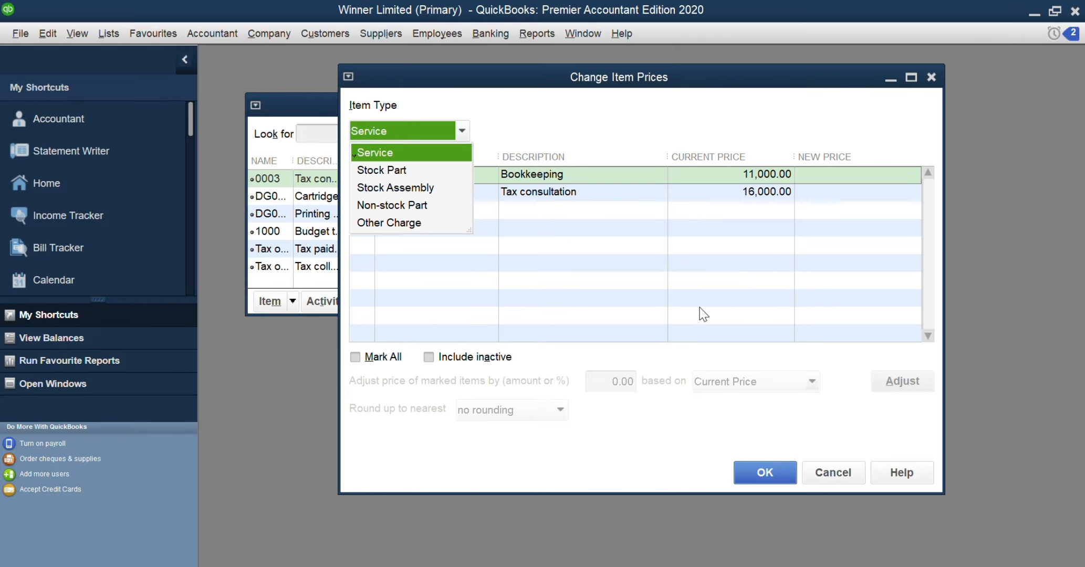
pyautogui.click(770, 192)
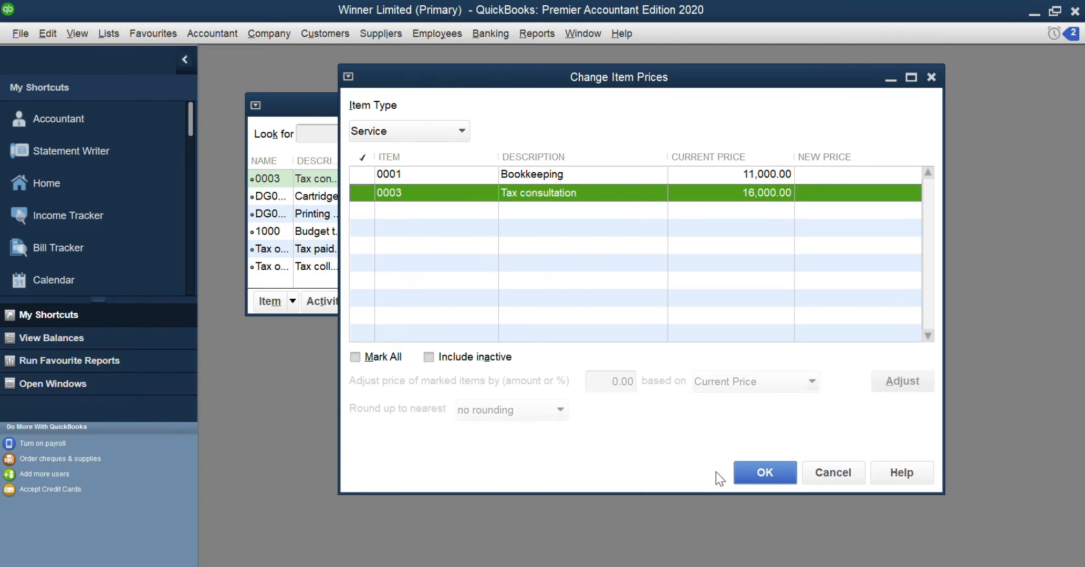
pyautogui.click(356, 358)
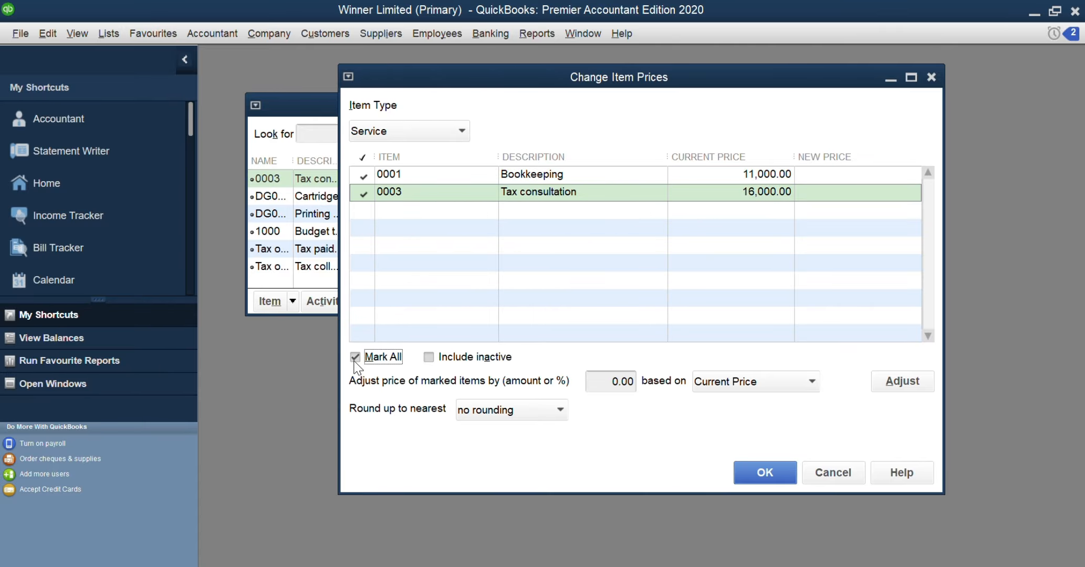
pyautogui.click(364, 179)
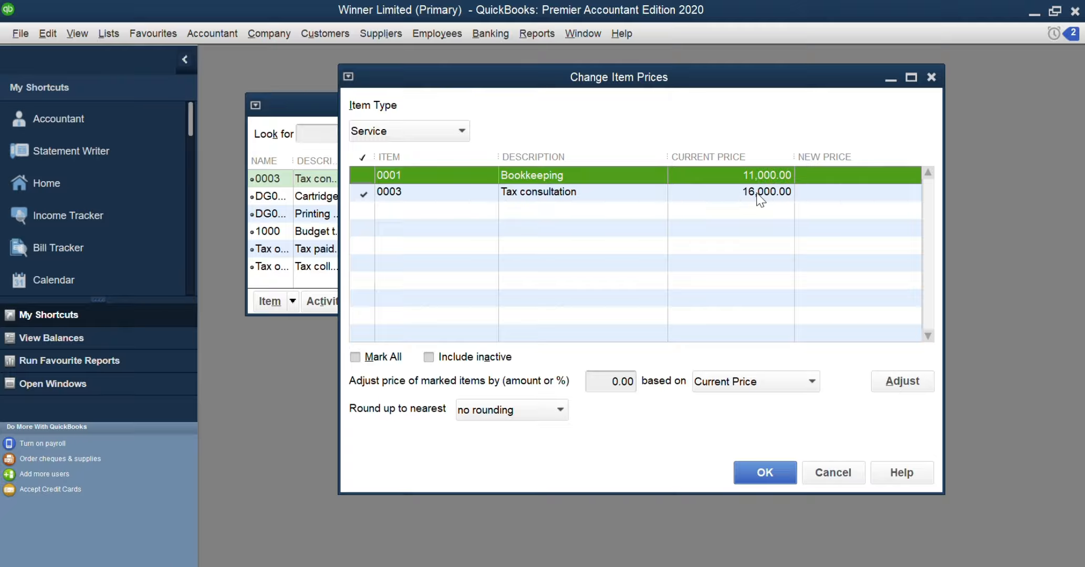
# Raise the Tax consultation price by 3,000 based on the current price and save the change
pyautogui.click(603, 381)
pyautogui.moveTo(604, 381); pyautogui.dragTo(672, 386)
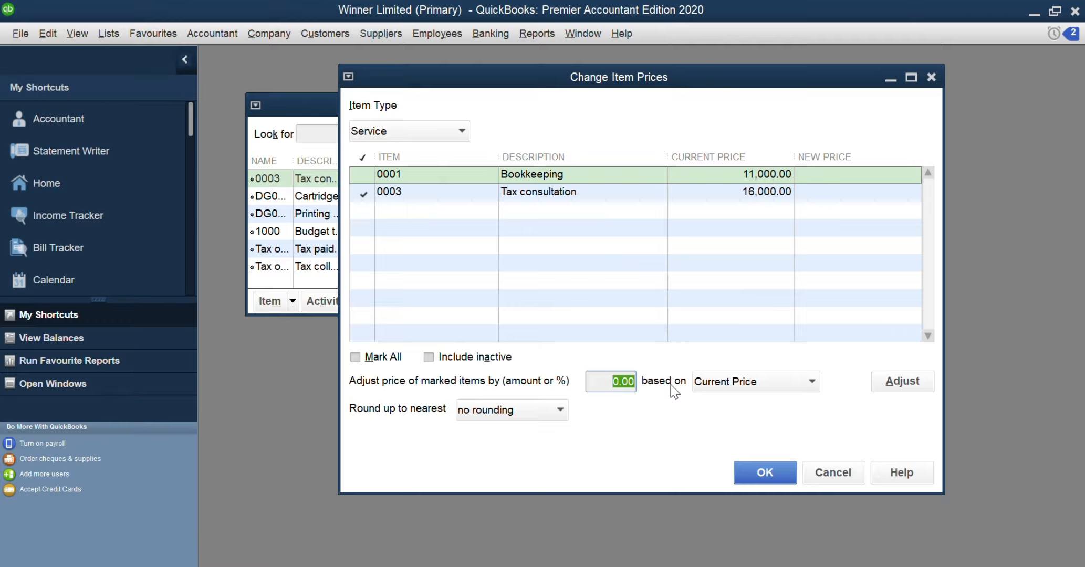
pyautogui.write('3000')
pyautogui.click(894, 384)
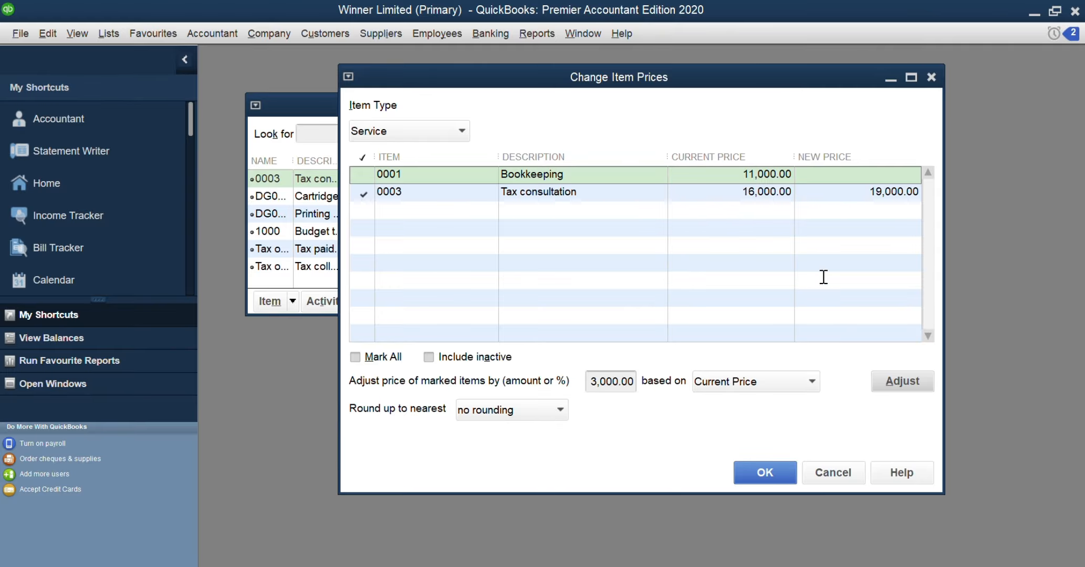
pyautogui.click(770, 471)
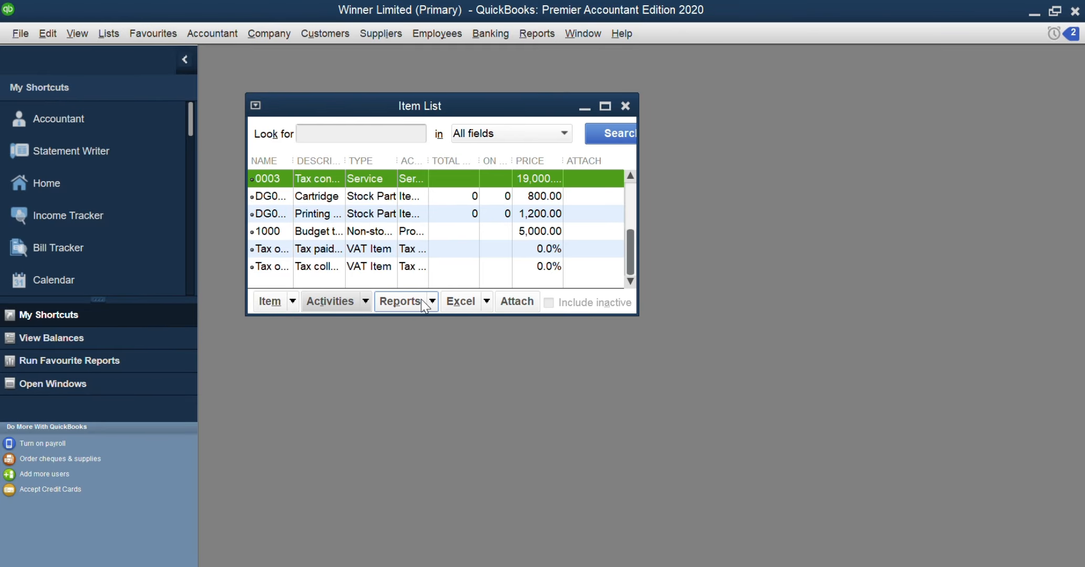
# Check the current availability of stock items DG0001 and DG0002
pyautogui.click(366, 302)
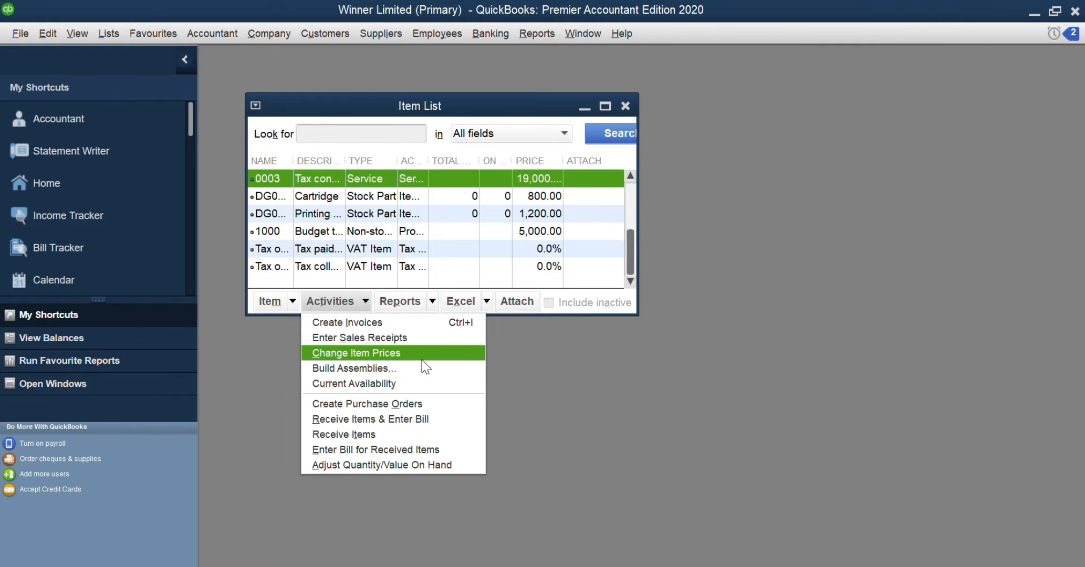
pyautogui.click(445, 33)
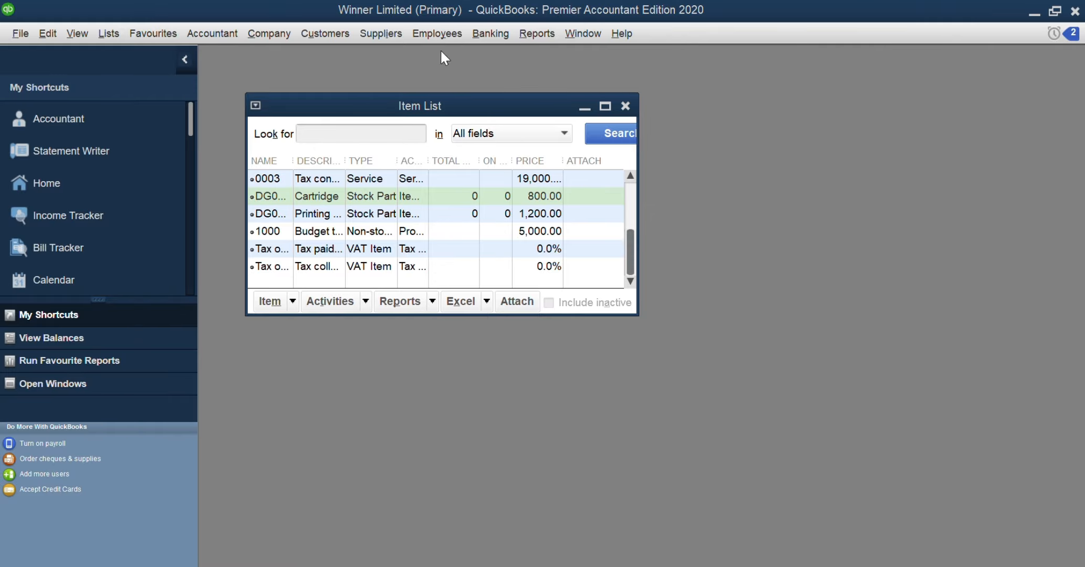
pyautogui.click(359, 304)
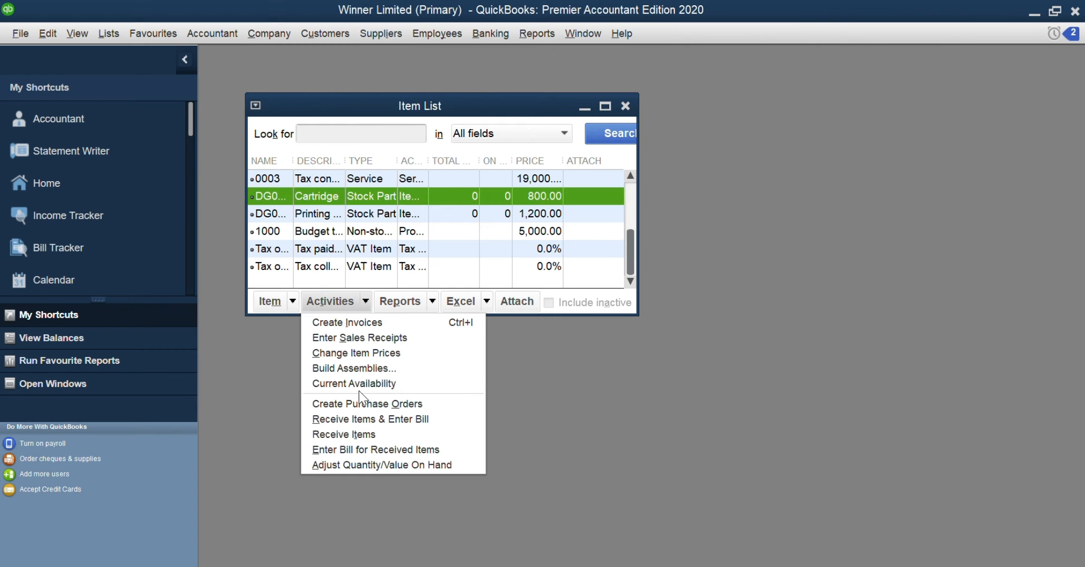
pyautogui.click(379, 383)
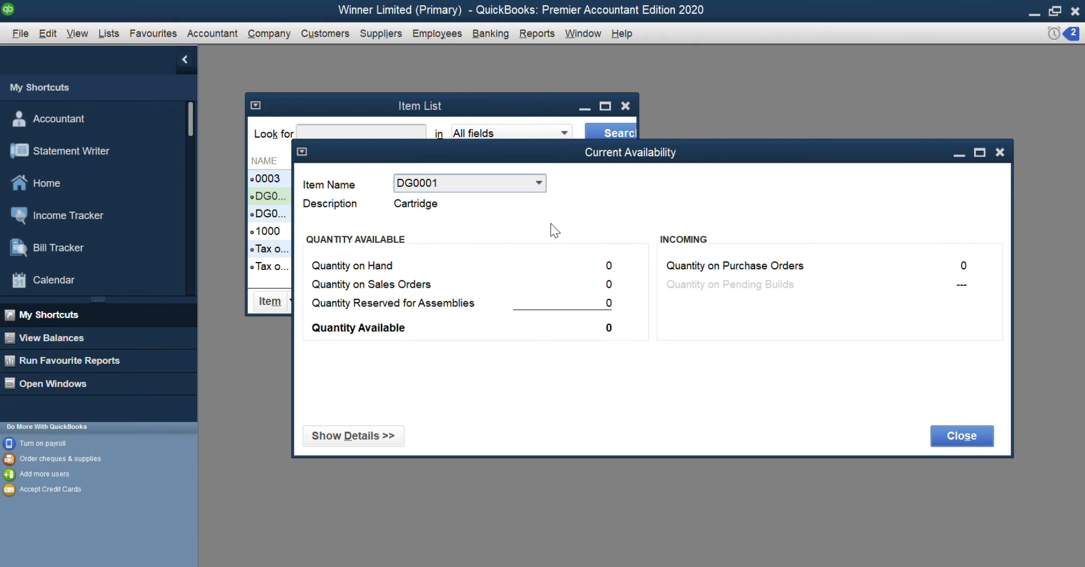
pyautogui.click(539, 183)
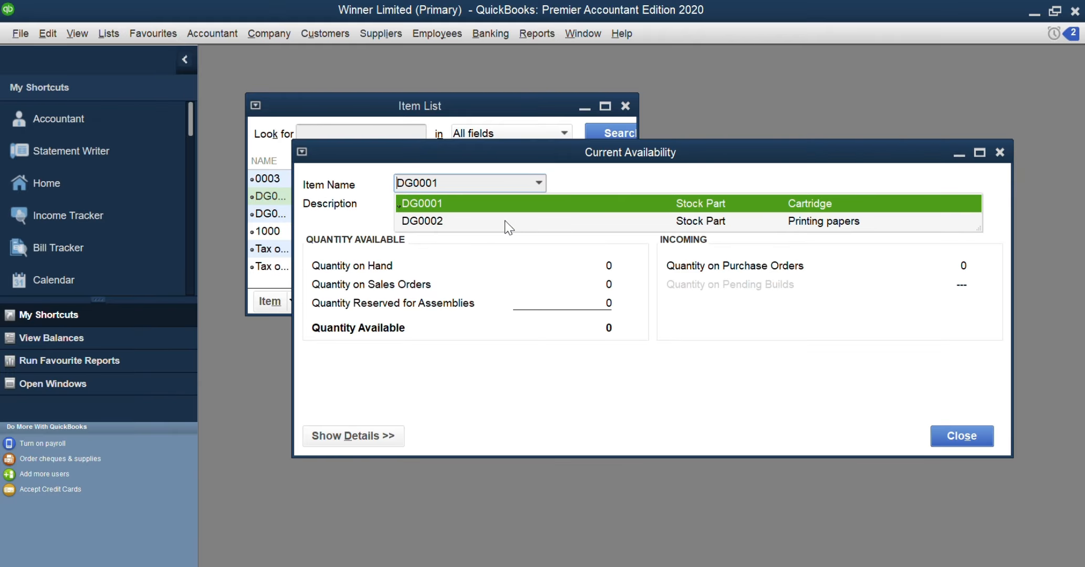
pyautogui.click(505, 222)
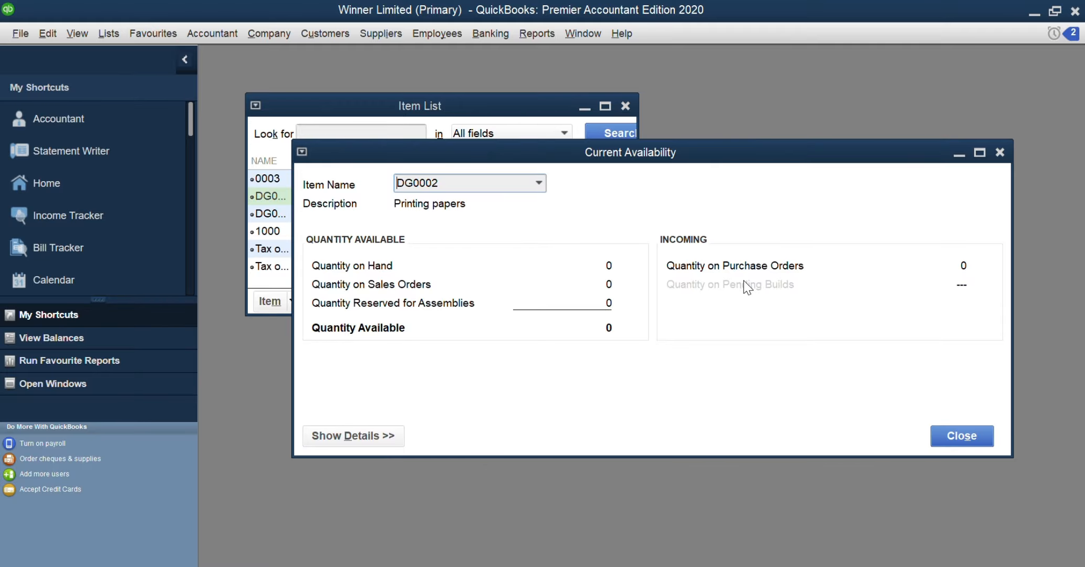
pyautogui.click(960, 442)
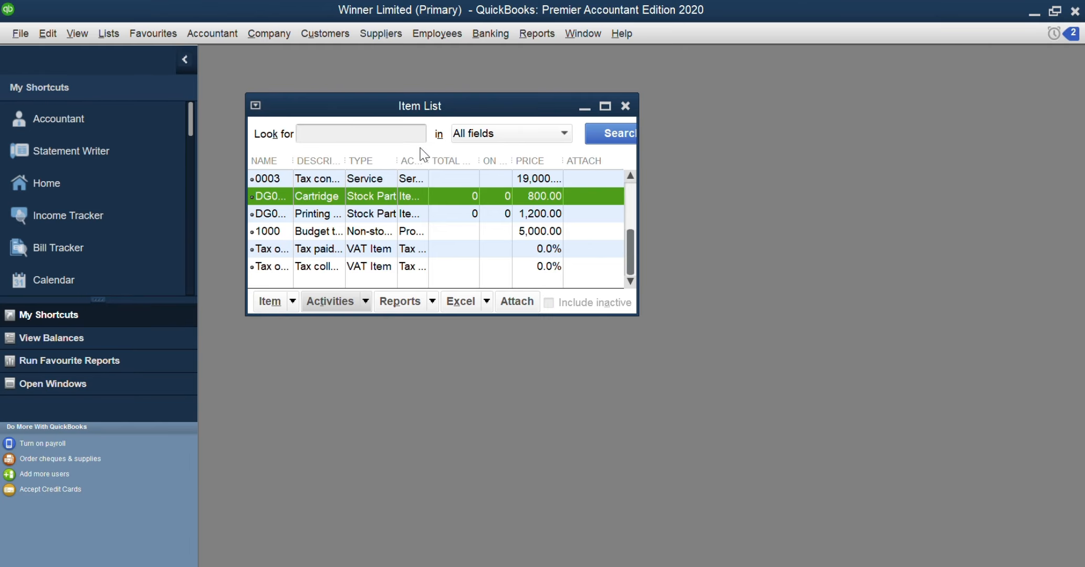
# Open item DG0001 for editing and set its manufacturer's part number to DG0001
pyautogui.click(292, 302)
pyautogui.click(296, 336)
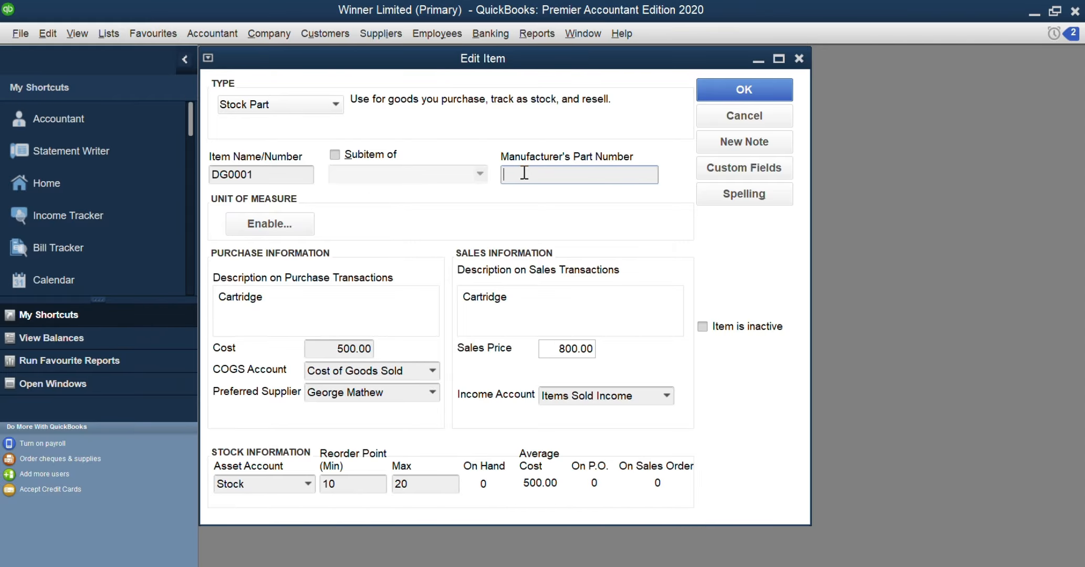
pyautogui.write('DG0001')
# Rename item DG0001 as "Cartridge" and save the item
pyautogui.click(274, 171)
pyautogui.press('BackSpace')
pyautogui.press('BackSpace')
pyautogui.press('BackSpace')
pyautogui.press('BackSpace')
pyautogui.press('BackSpace')
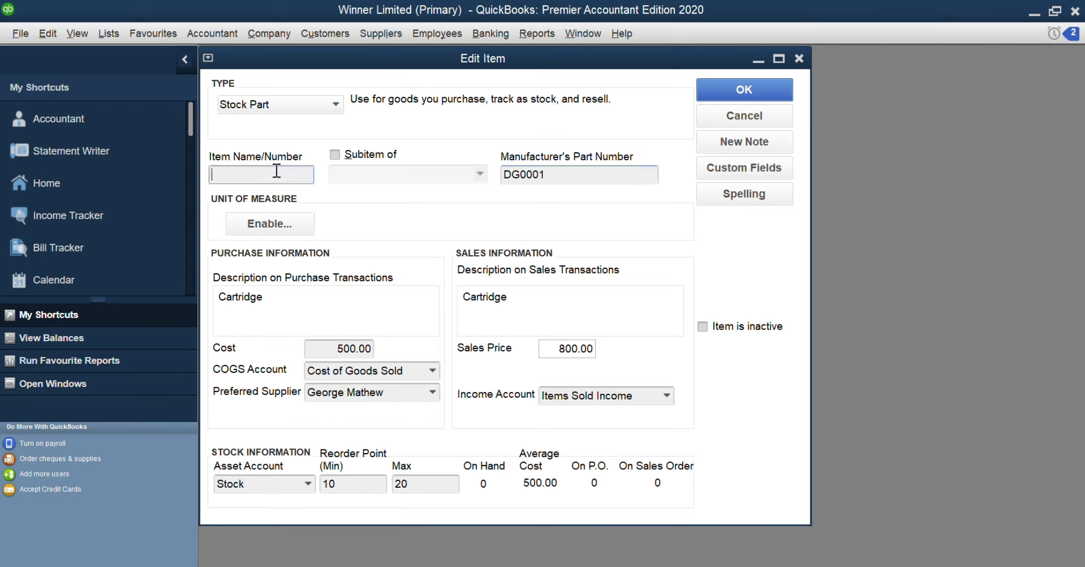
pyautogui.write('Cartridge')
pyautogui.click(753, 85)
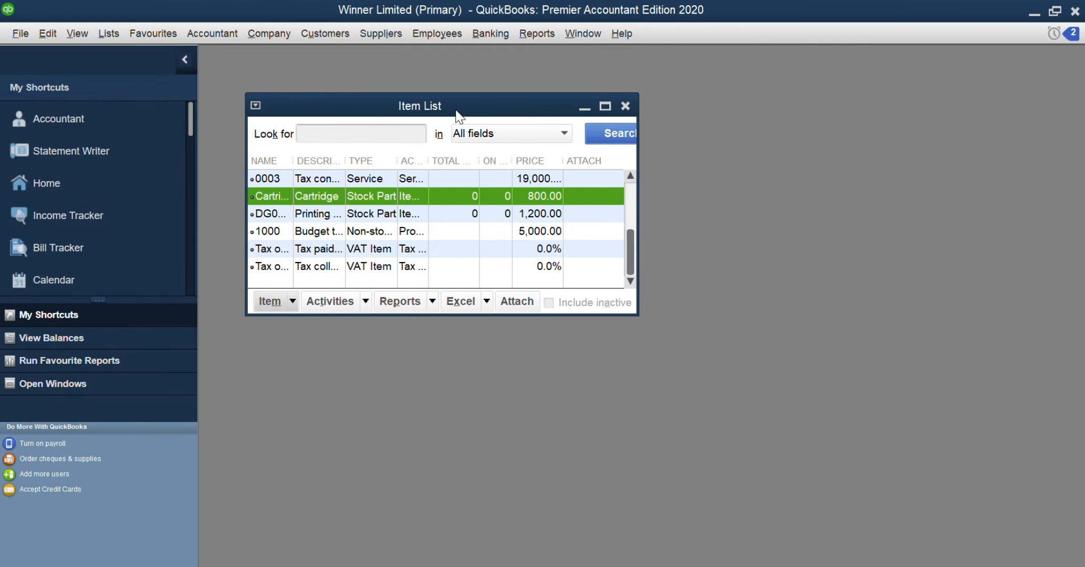
# Start a quantity/value on hand adjustment from the item list and set its adjustment date to 01/01/2026
pyautogui.click(452, 32)
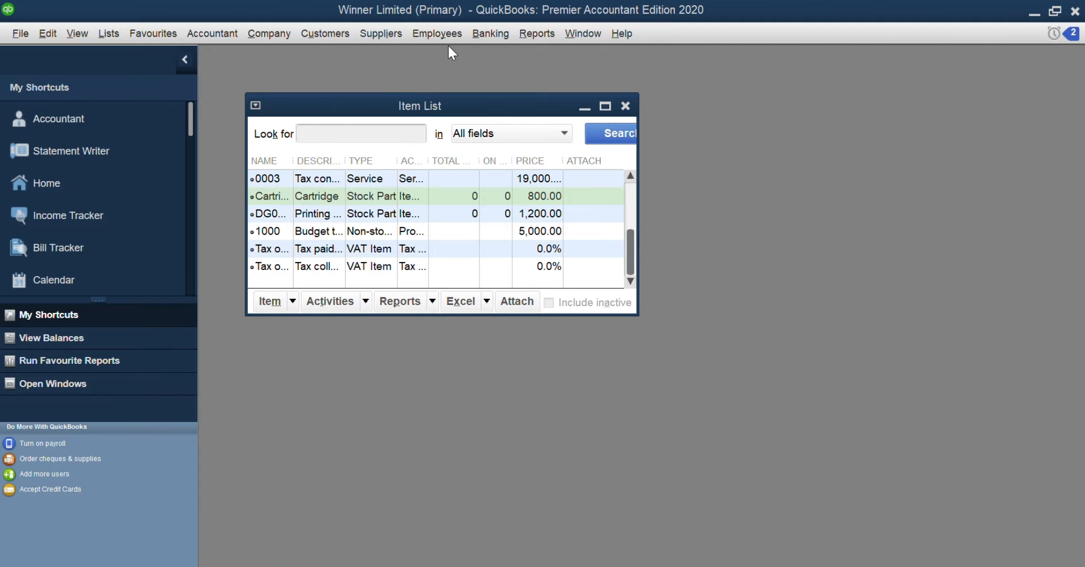
pyautogui.click(359, 309)
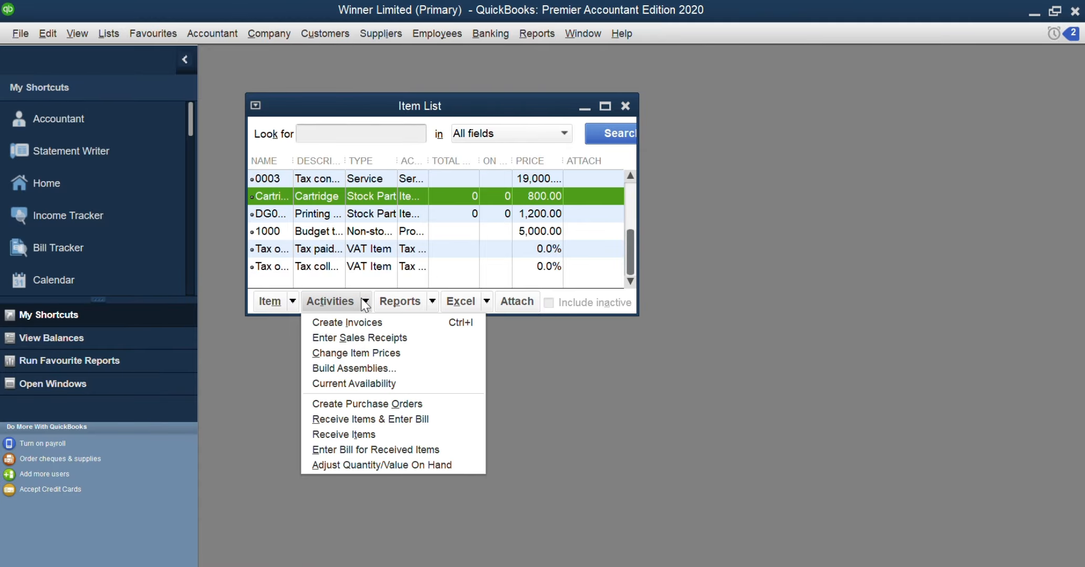
pyautogui.click(383, 466)
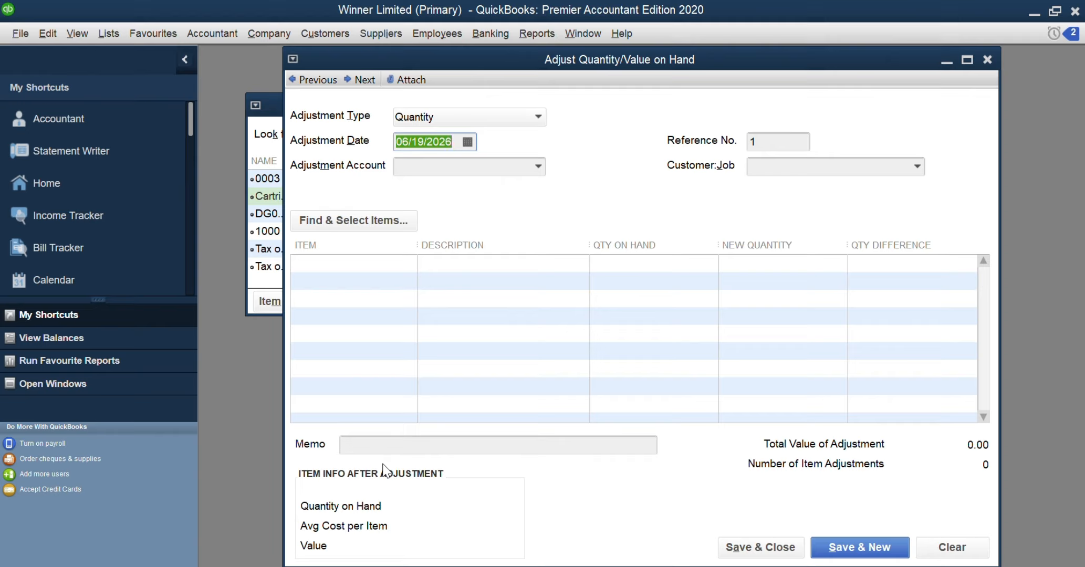
pyautogui.click(467, 143)
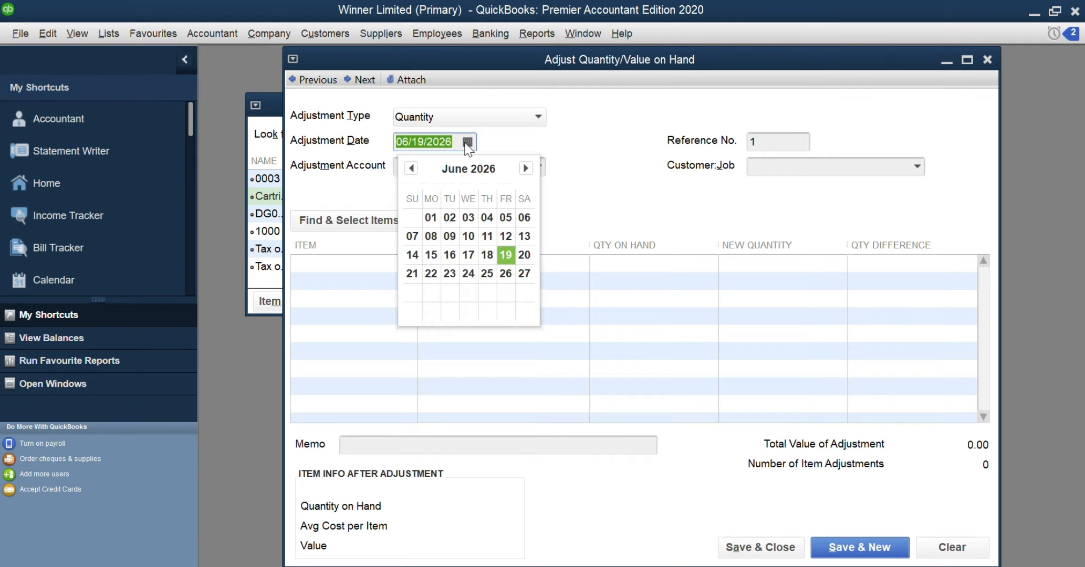
pyautogui.click(413, 168)
pyautogui.click(413, 168)
pyautogui.click(413, 168)
pyautogui.click(413, 168)
pyautogui.click(412, 168)
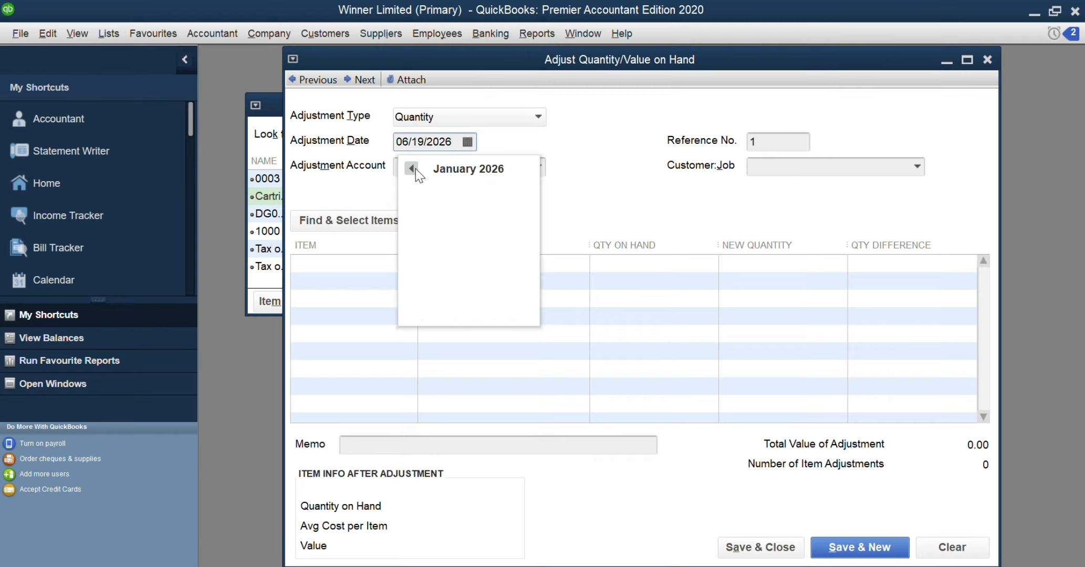
pyautogui.click(485, 220)
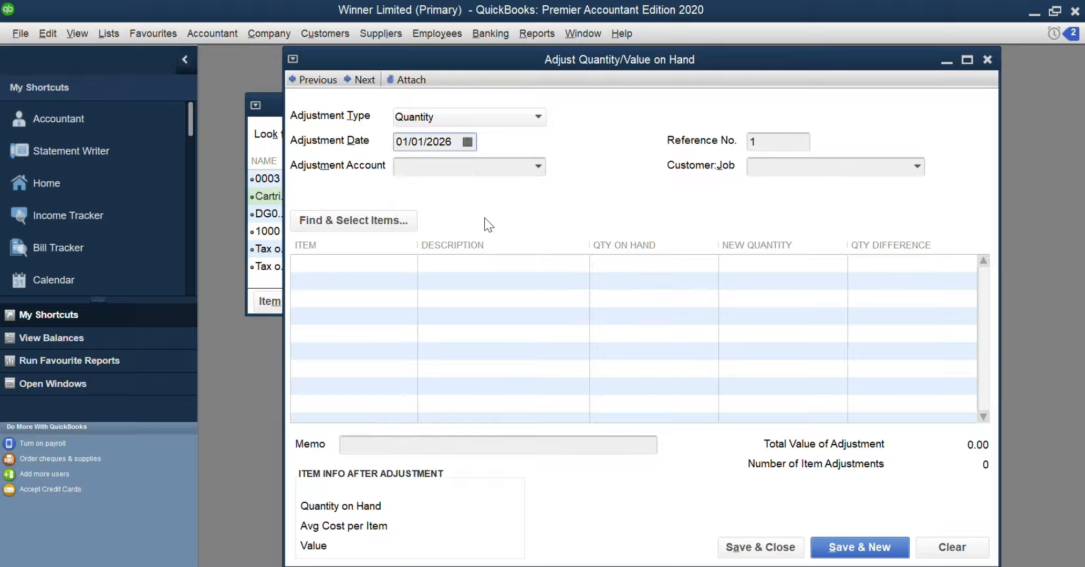
# Set the adjustment account to Stock, accepting the non-income/expense account, and leave the customer job blank
pyautogui.click(532, 168)
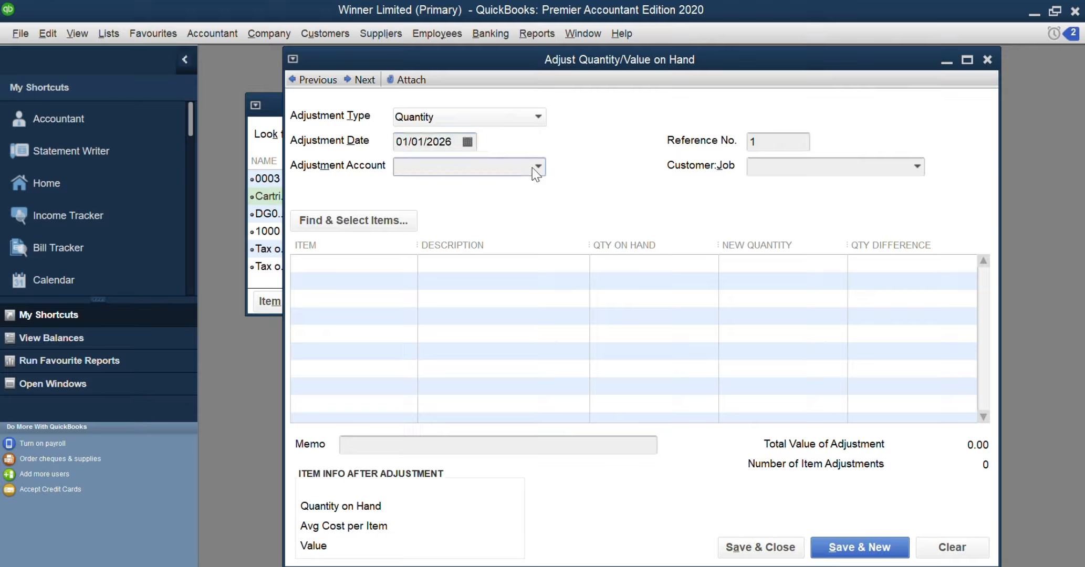
pyautogui.write('Stock')
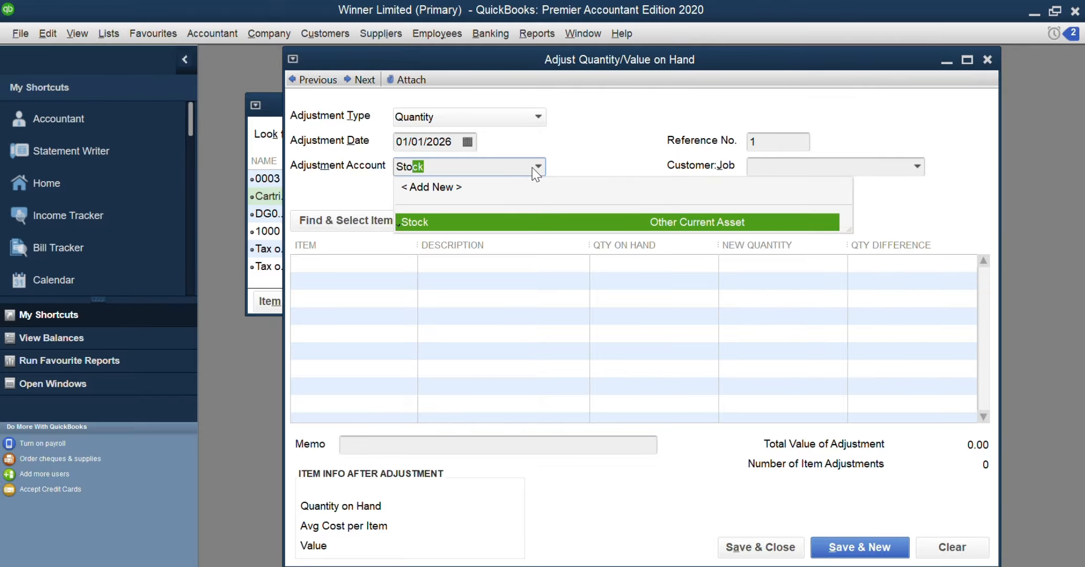
pyautogui.press('Tab')
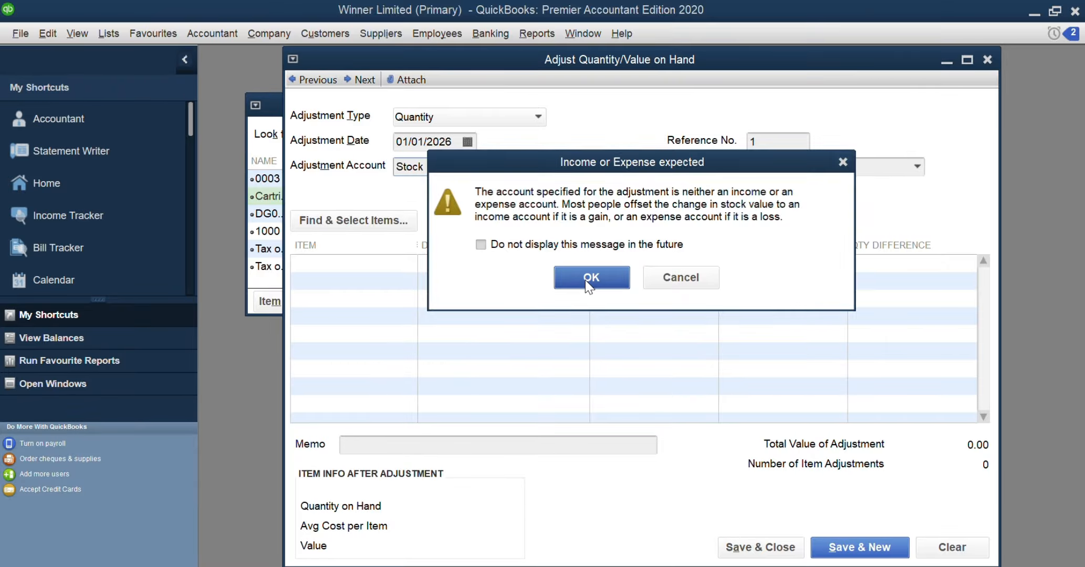
pyautogui.click(585, 280)
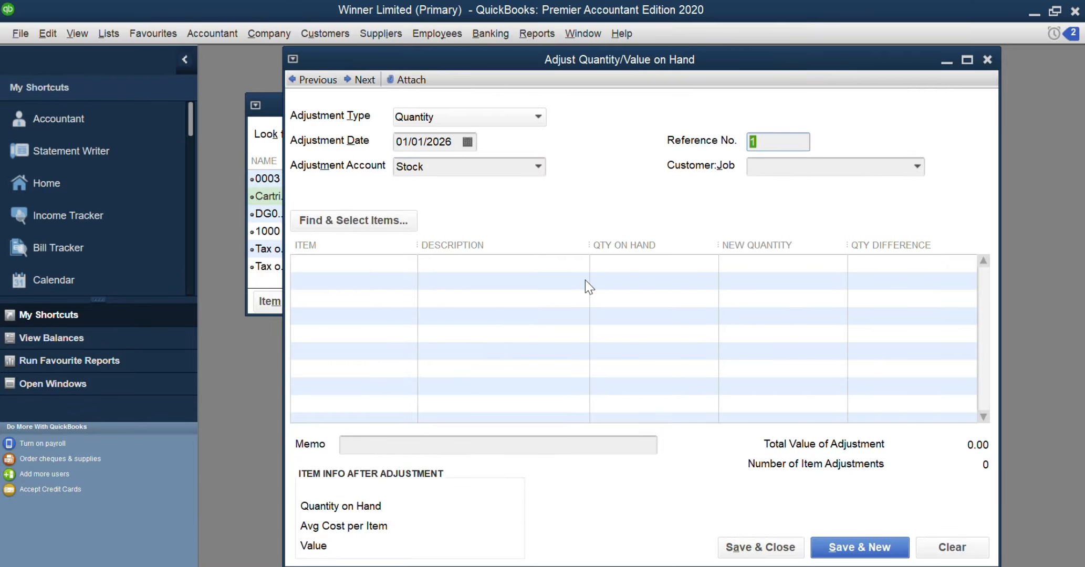
pyautogui.click(916, 167)
pyautogui.click(892, 125)
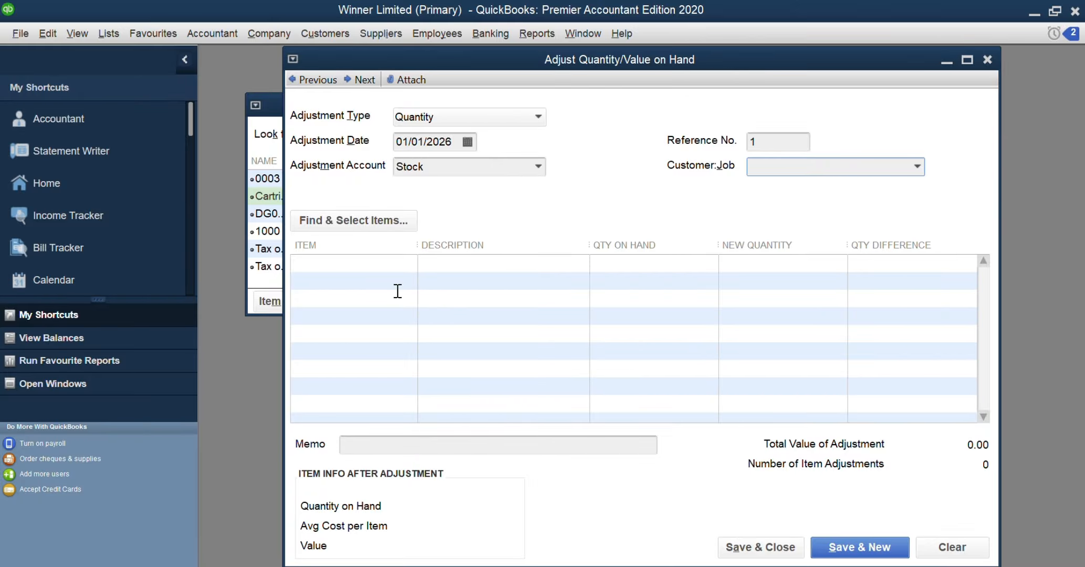
# Find and add the stock items Cartridge and DG0002 to the quantity adjustment
pyautogui.click(366, 223)
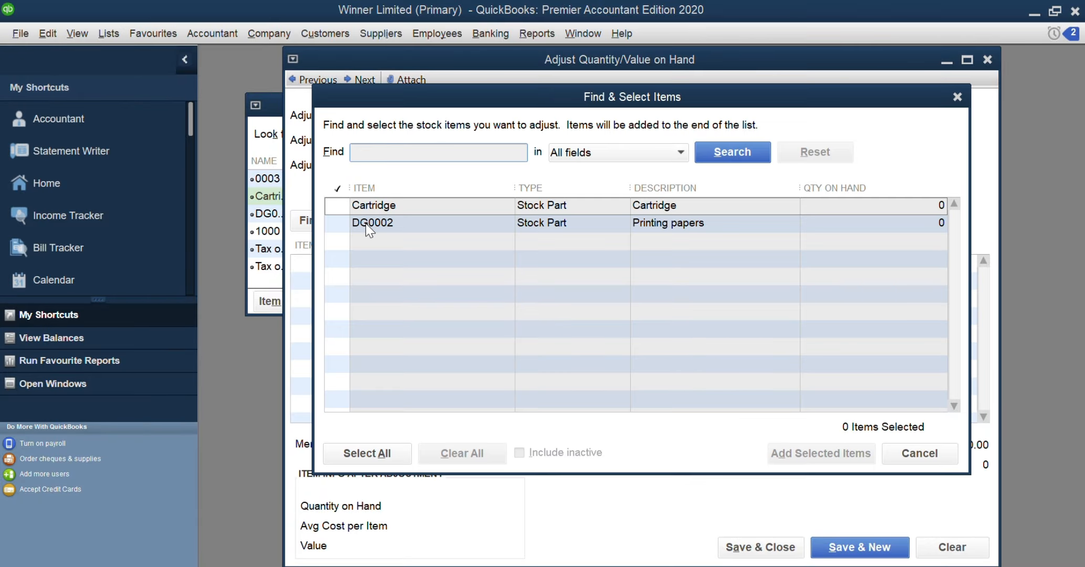
pyautogui.click(336, 209)
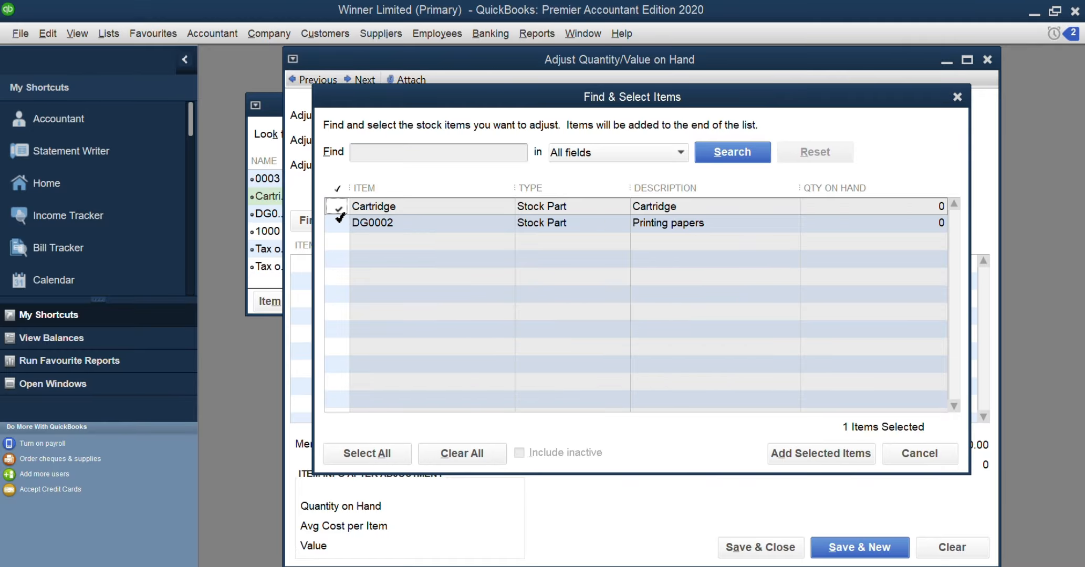
pyautogui.click(338, 222)
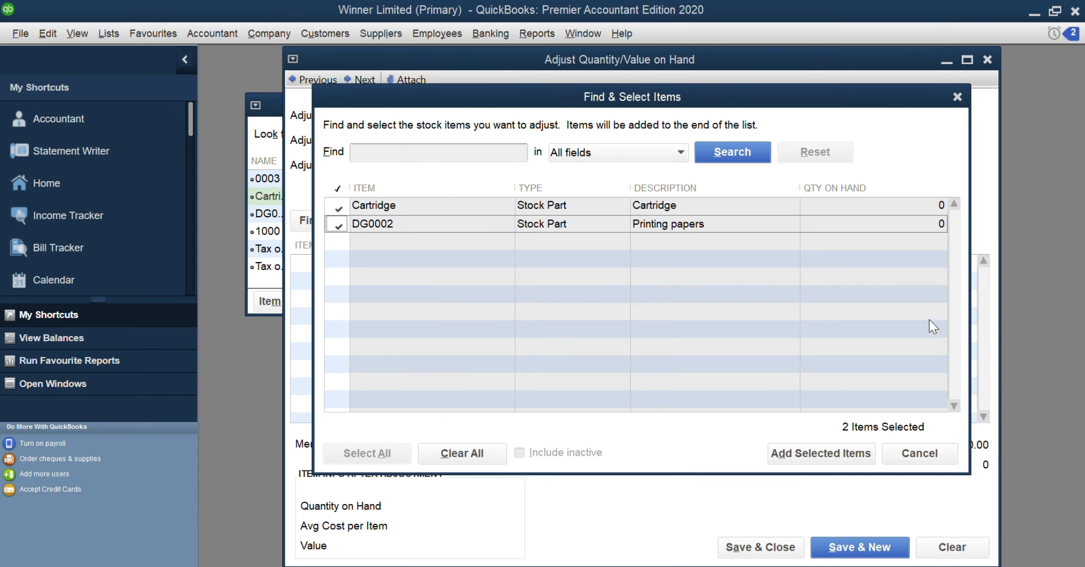
pyautogui.click(792, 451)
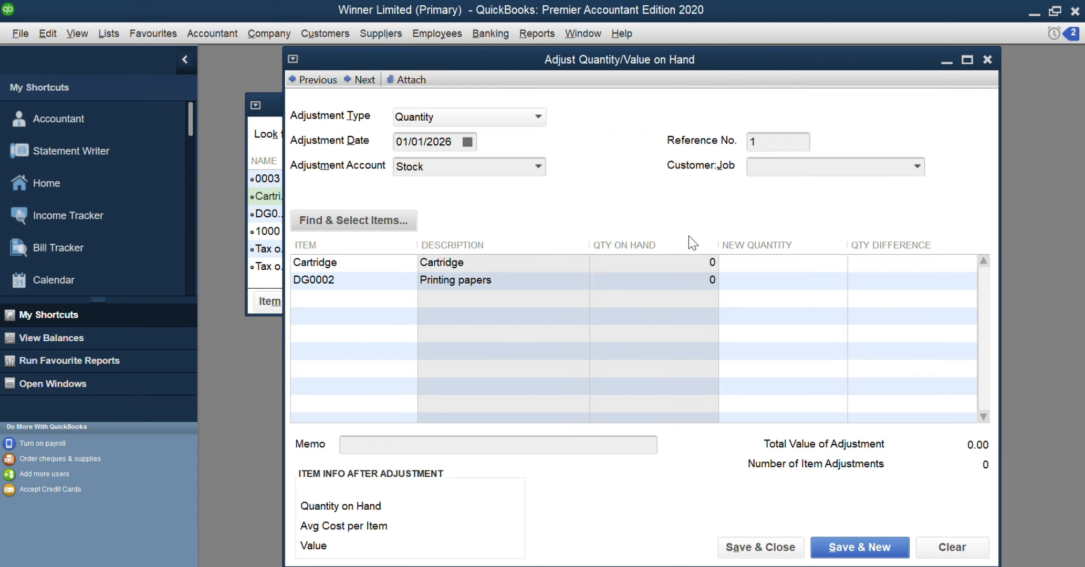
# Set the new quantity to 10 for Cartridge and 7 for DG0002, and save and close the back-dated adjustment
pyautogui.click(697, 262)
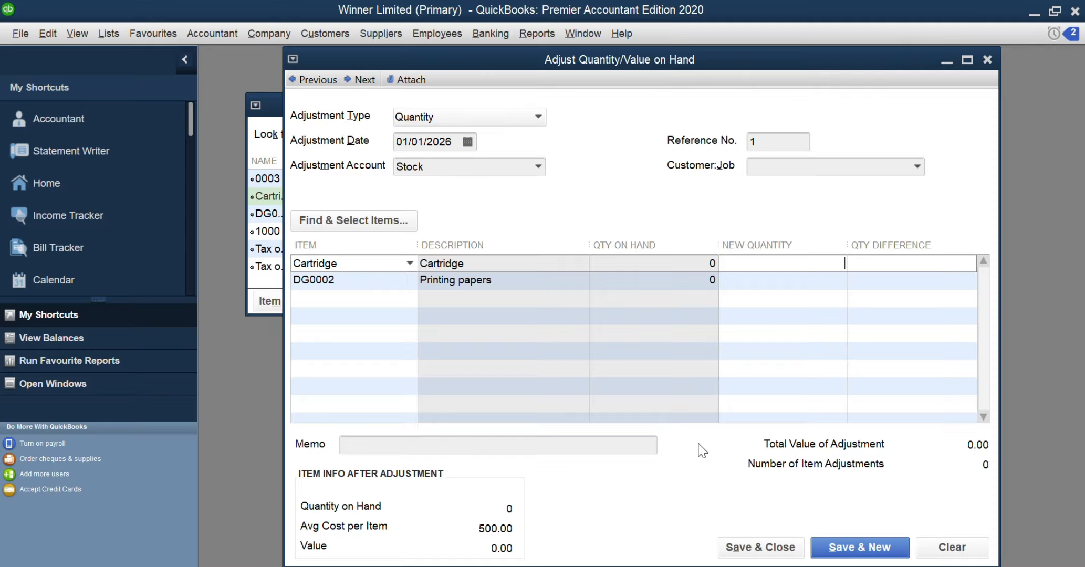
pyautogui.write('10')
pyautogui.press('Tab')
pyautogui.press('Tab')
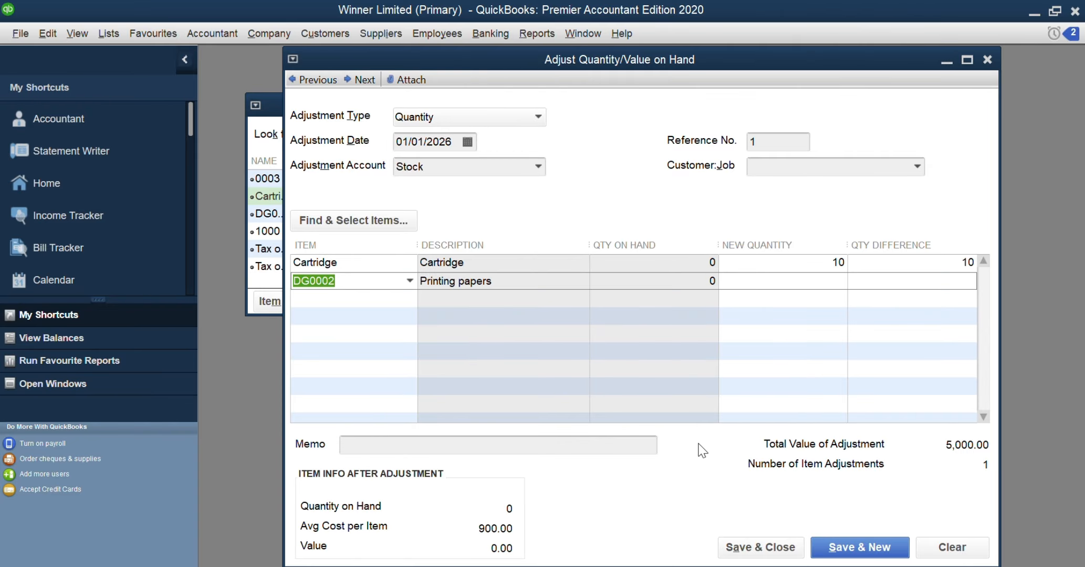
pyautogui.press('Tab')
pyautogui.write('7')
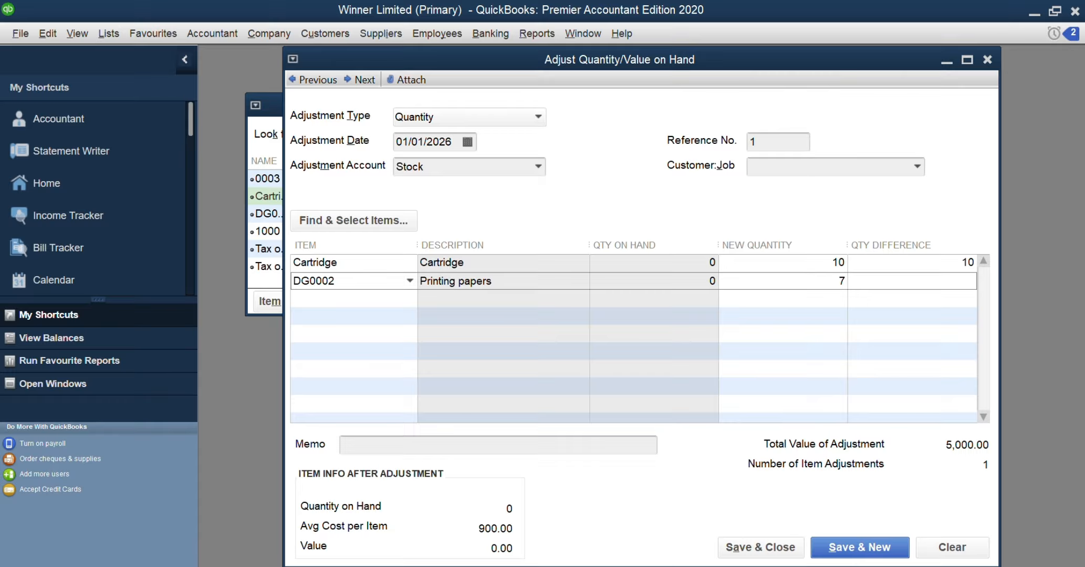
pyautogui.press('Tab')
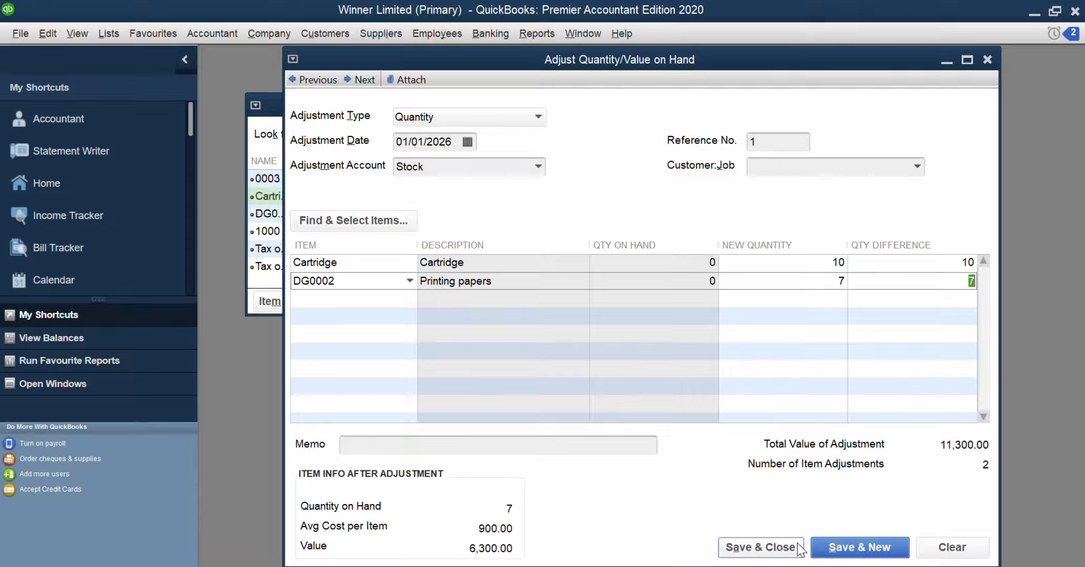
pyautogui.click(766, 553)
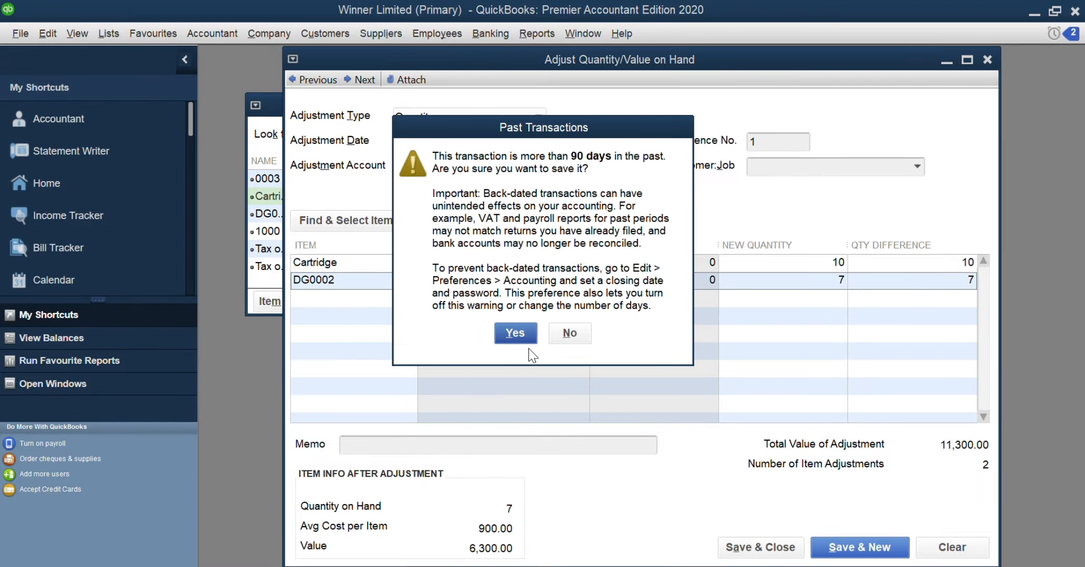
pyautogui.click(515, 334)
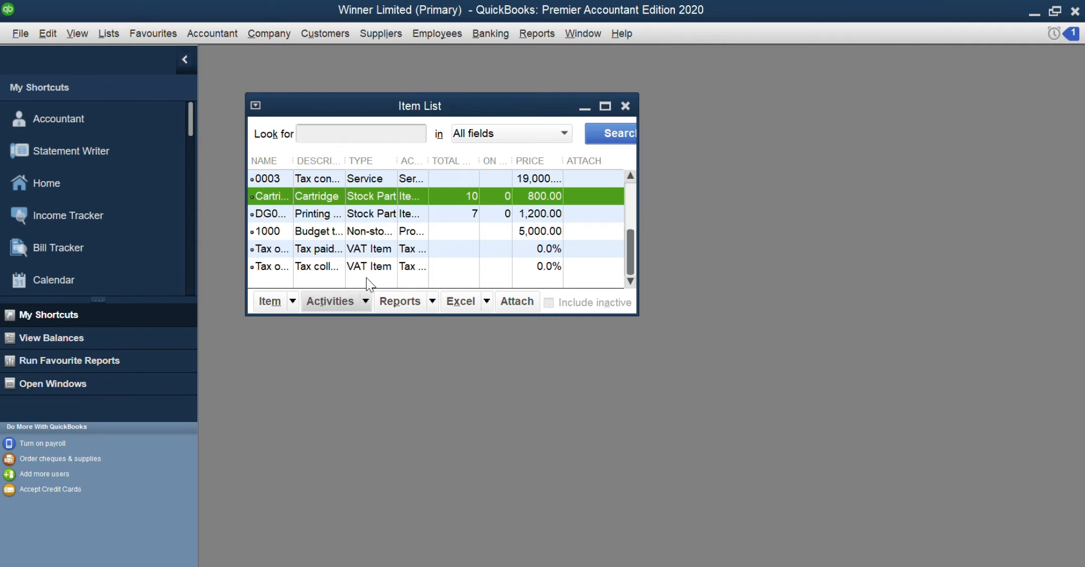
# Check the current availability of Cartridge and DG0002, and close the availability window
pyautogui.click(359, 301)
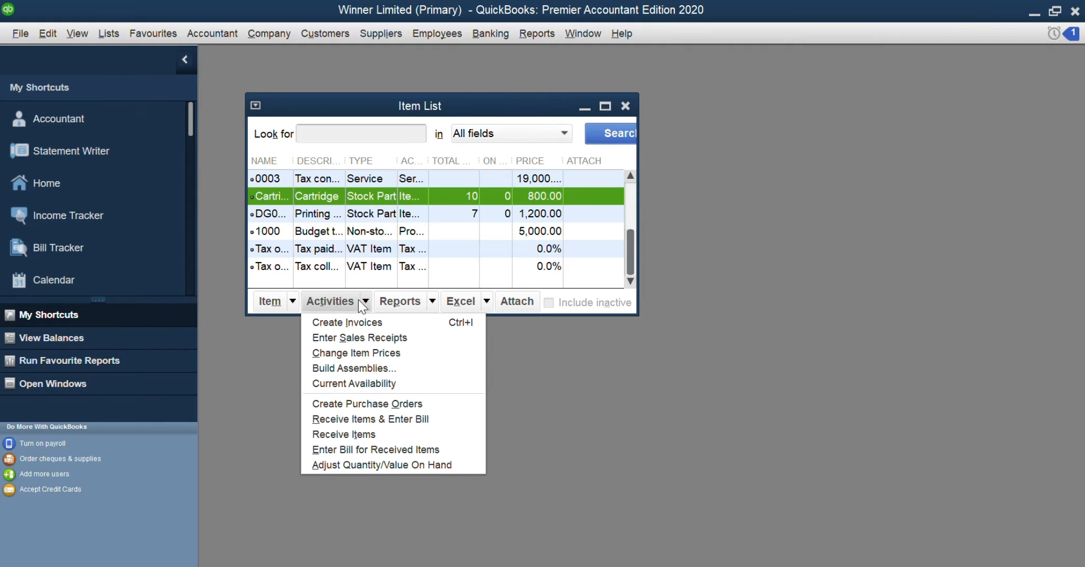
pyautogui.click(372, 381)
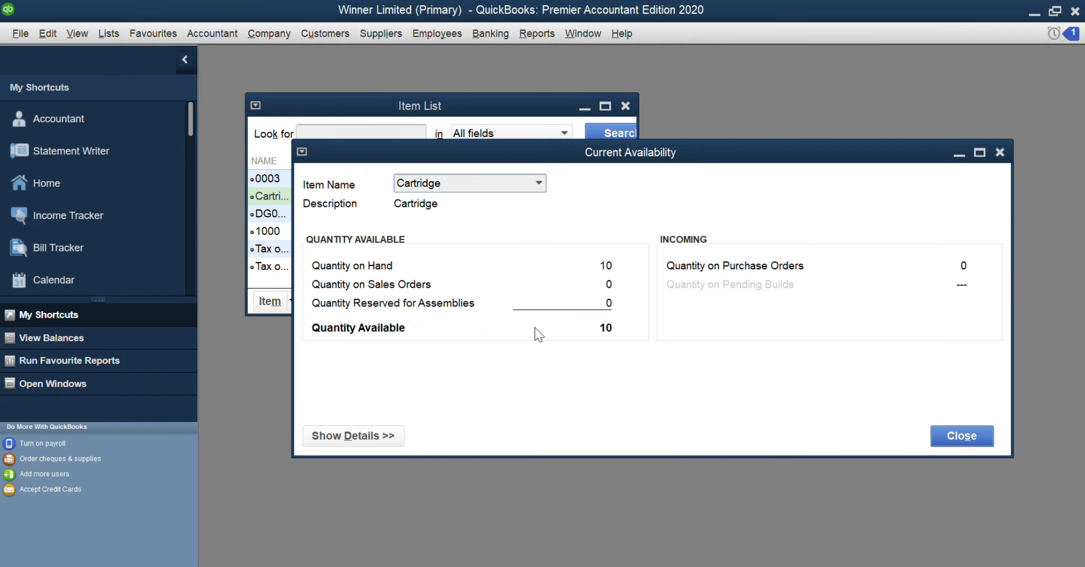
pyautogui.click(538, 183)
pyautogui.click(512, 221)
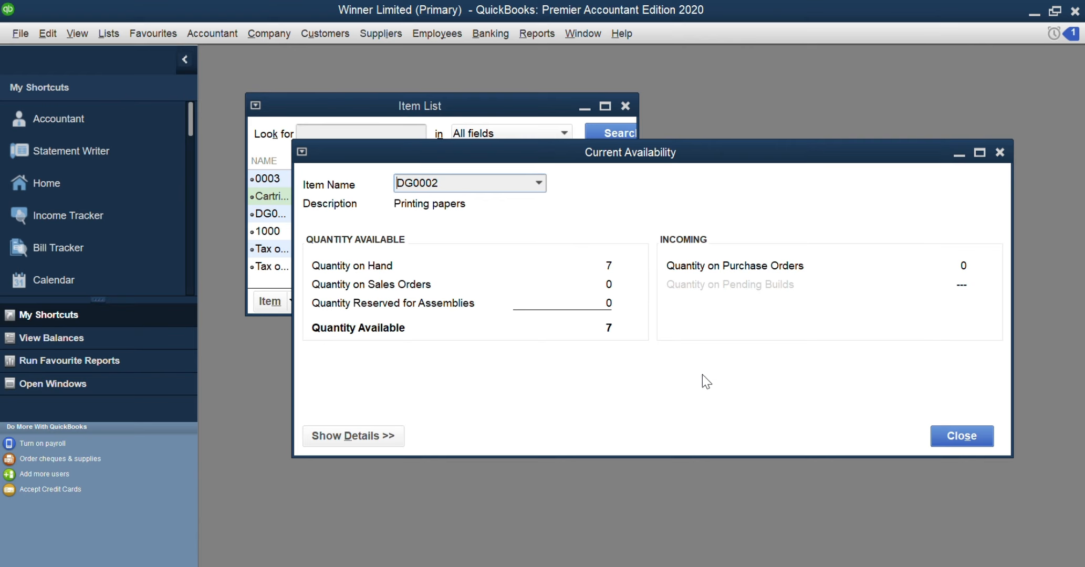
pyautogui.click(955, 433)
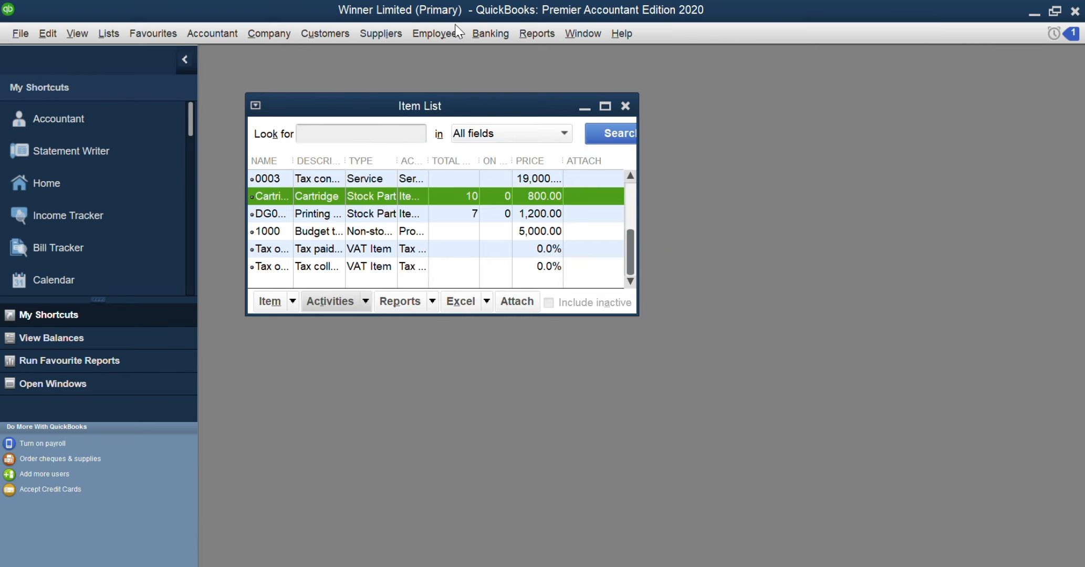